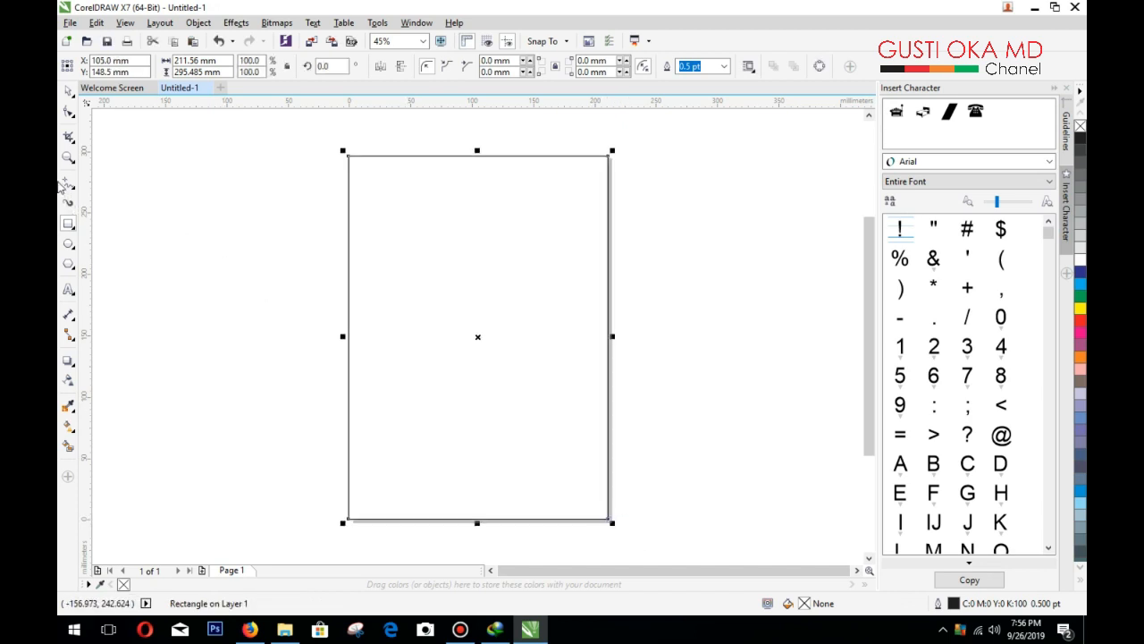
# Step: Deselect the new 211.56 × 295.485 mm page-sized rectangle with the Pick tool
pyautogui.click(68, 90)
pyautogui.click(174, 194)
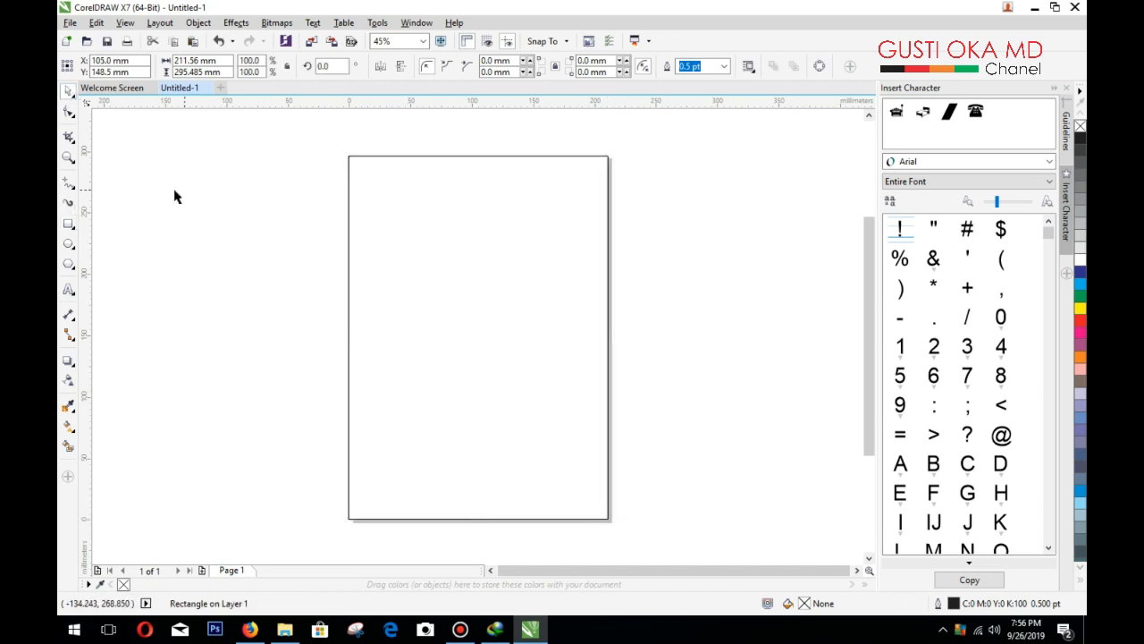
# Step: Draw a 211.56 × 59.447 mm header rectangle across the top of the page
pyautogui.click(69, 225)
pyautogui.moveTo(349, 156)
pyautogui.mouseDown()
pyautogui.moveTo(503, 216)
pyautogui.moveTo(608, 230)
pyautogui.mouseUp()
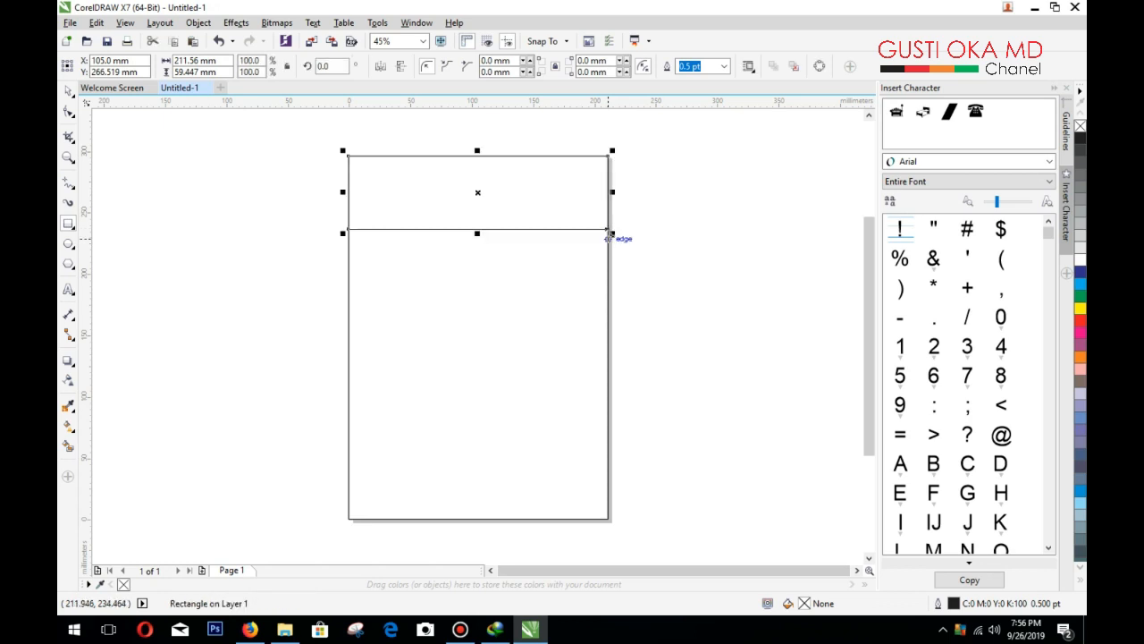
pyautogui.click(608, 233)
pyautogui.rightClick(582, 238)
pyautogui.press('Escape')
# Step: Convert the header rectangle to curves
pyautogui.click(68, 90)
pyautogui.click(459, 222)
pyautogui.rightClick(459, 222)
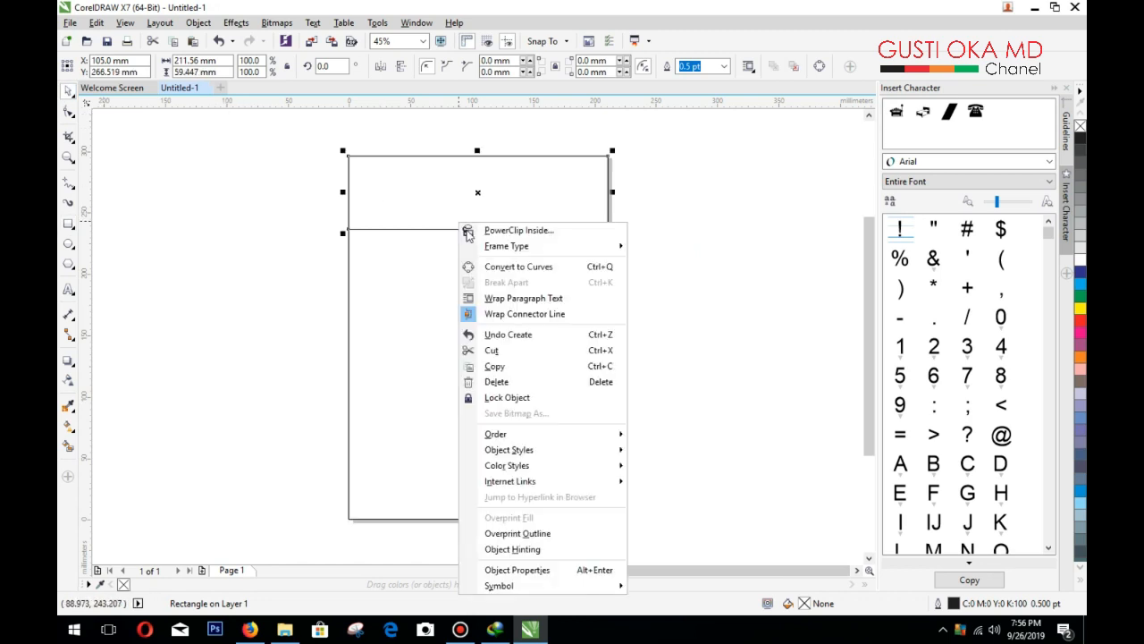
pyautogui.click(510, 270)
pyautogui.click(700, 244)
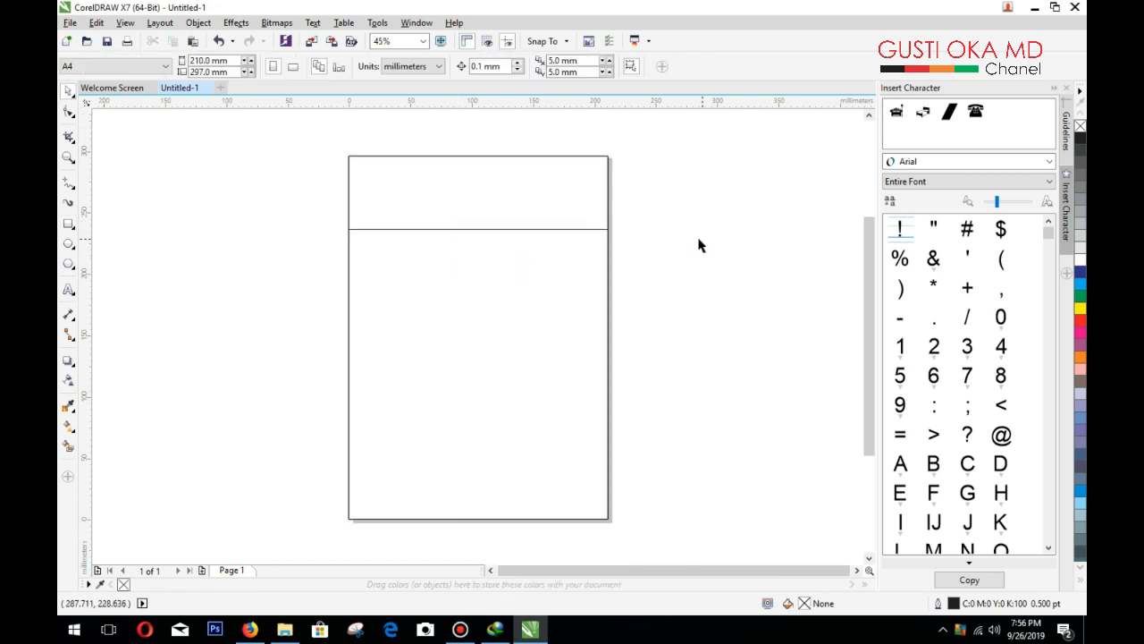
# Step: Convert the header's bottom segment to a curve and bend it upward
pyautogui.click(68, 113)
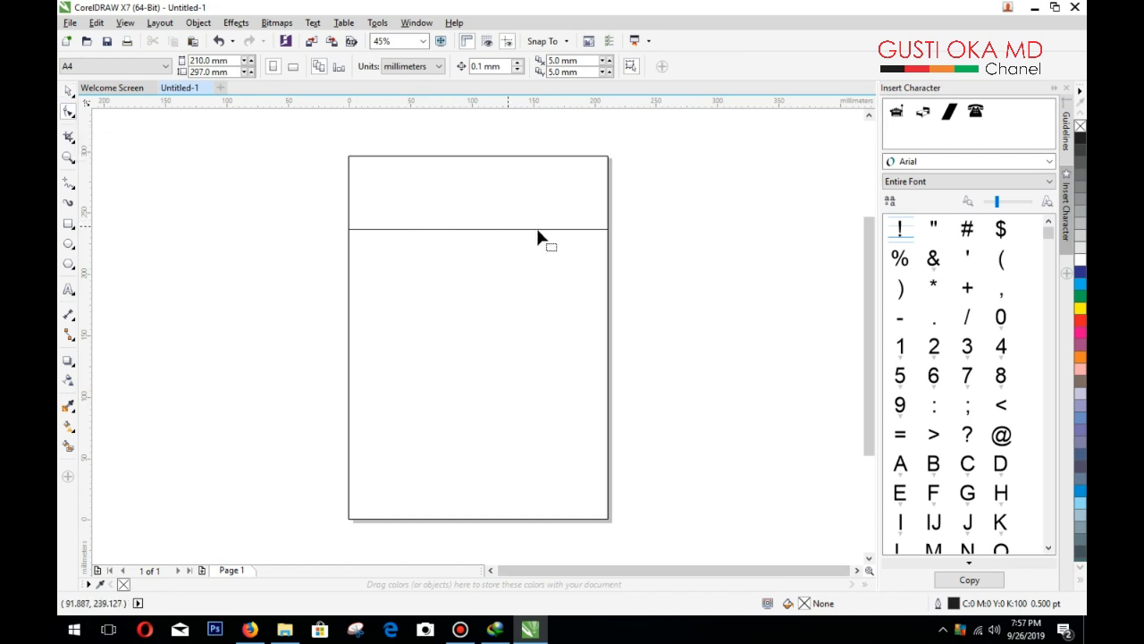
pyautogui.click(564, 228)
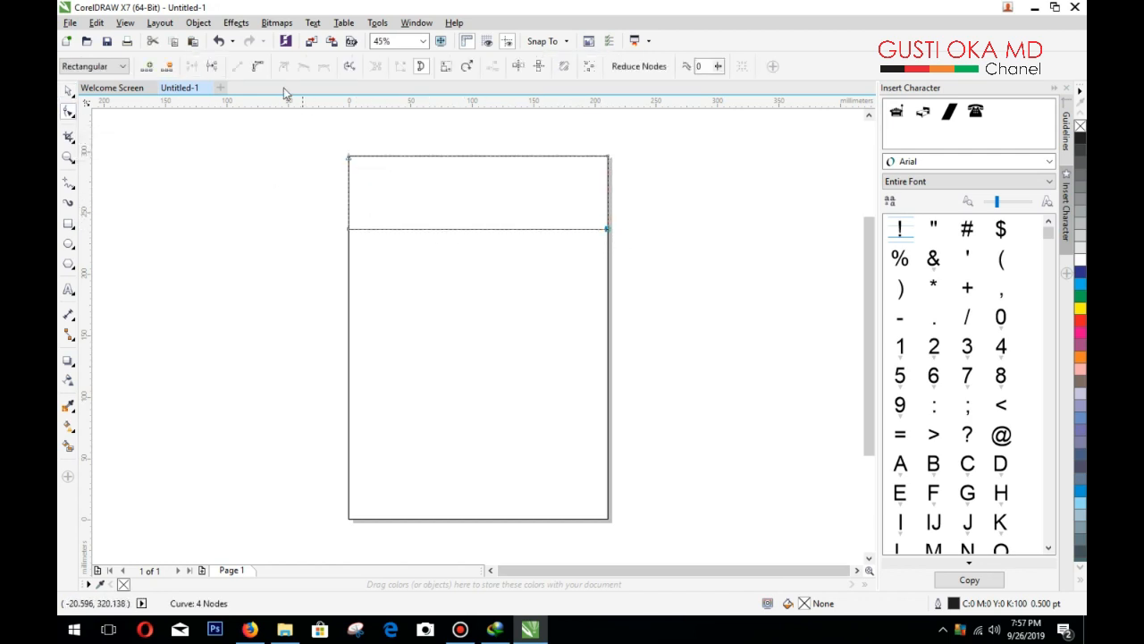
pyautogui.click(260, 67)
pyautogui.click(348, 231)
pyautogui.click(256, 67)
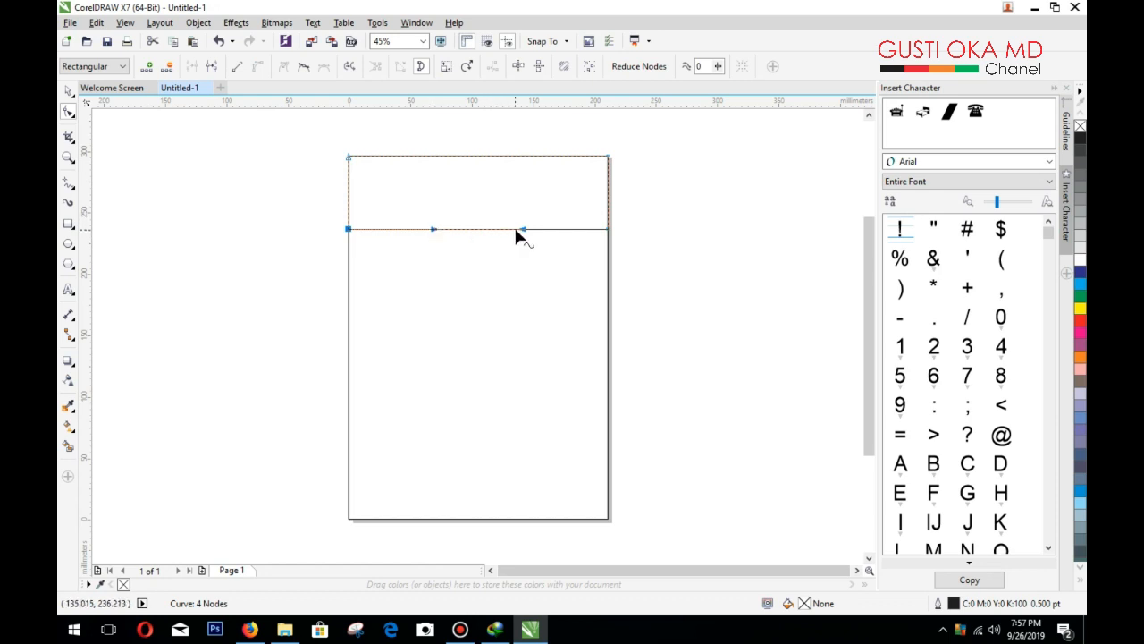
pyautogui.moveTo(523, 229); pyautogui.dragTo(527, 197)
# Step: Refine the arch: lower its left end, raise the middle, and smooth both sides
pyautogui.click(429, 234)
pyautogui.click(350, 231)
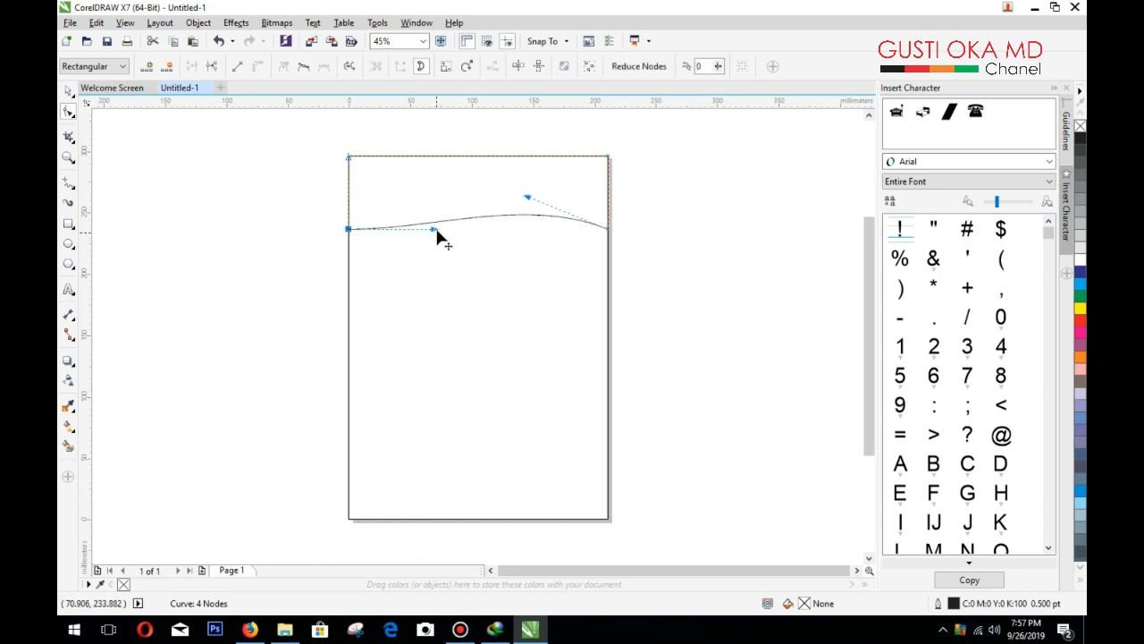
pyautogui.moveTo(433, 230); pyautogui.dragTo(435, 200)
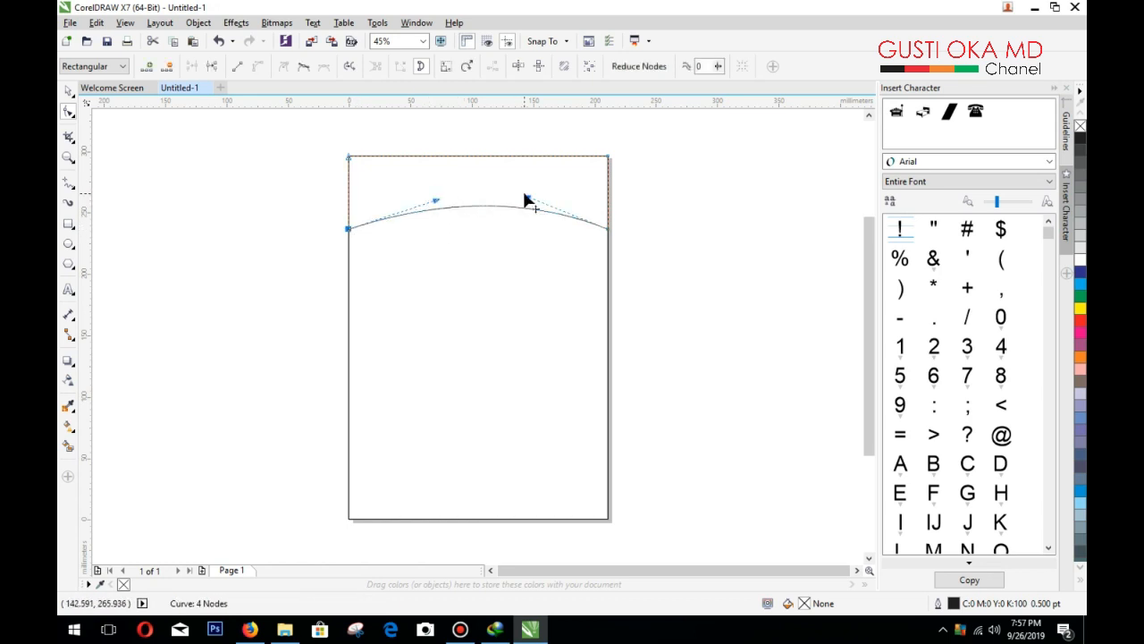
pyautogui.moveTo(527, 198); pyautogui.dragTo(532, 180)
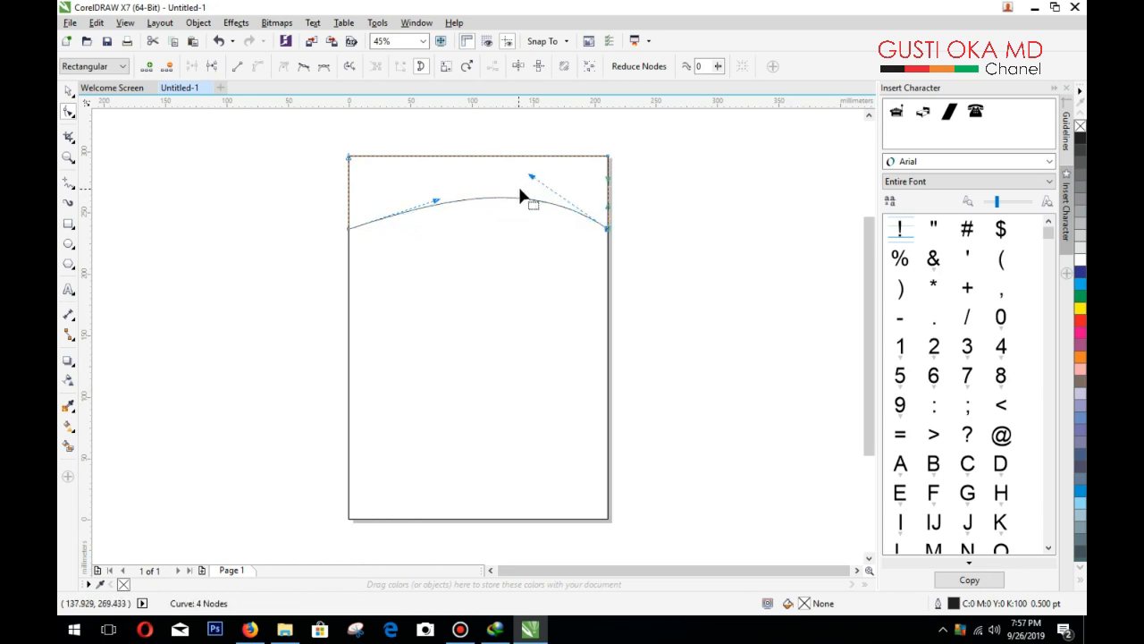
pyautogui.moveTo(350, 234); pyautogui.dragTo(350, 254)
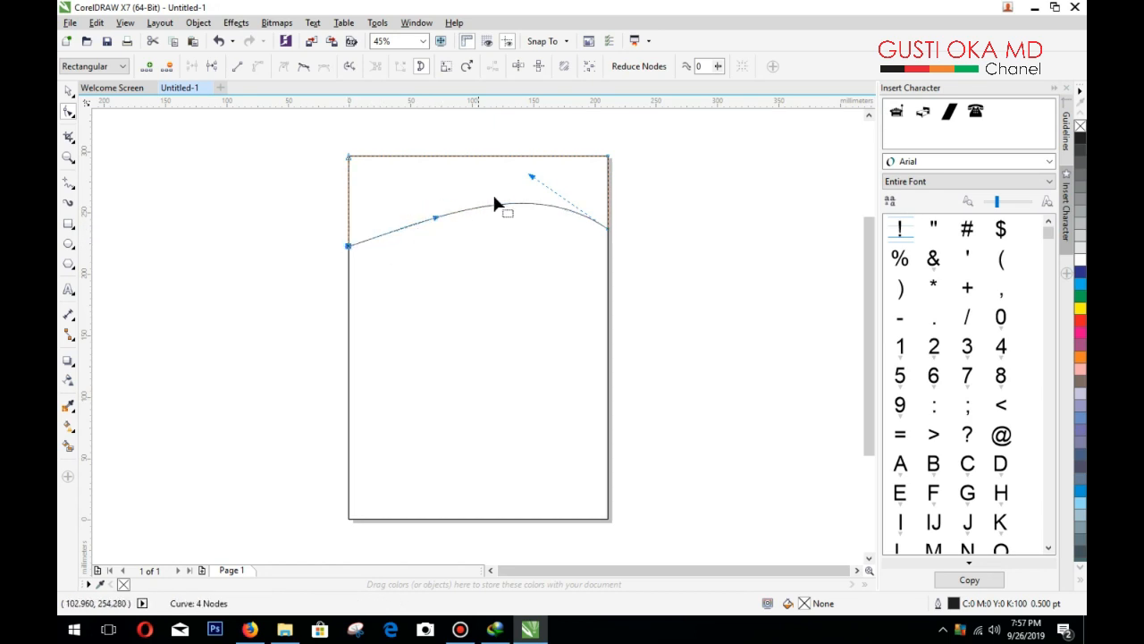
pyautogui.moveTo(531, 184); pyautogui.dragTo(526, 195)
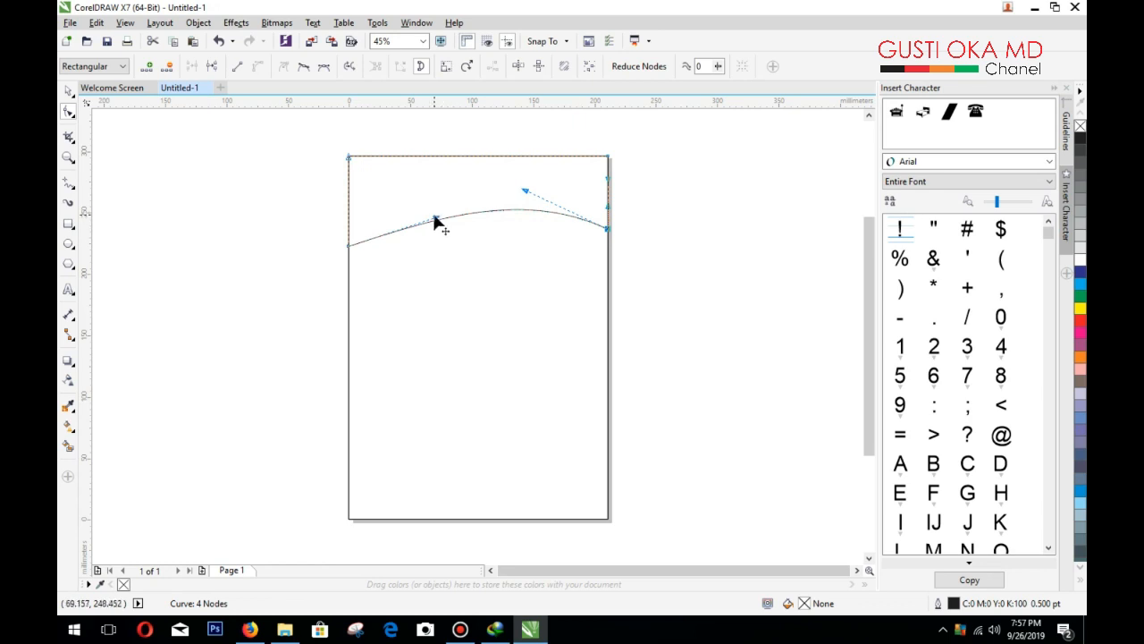
pyautogui.moveTo(434, 217); pyautogui.dragTo(405, 222)
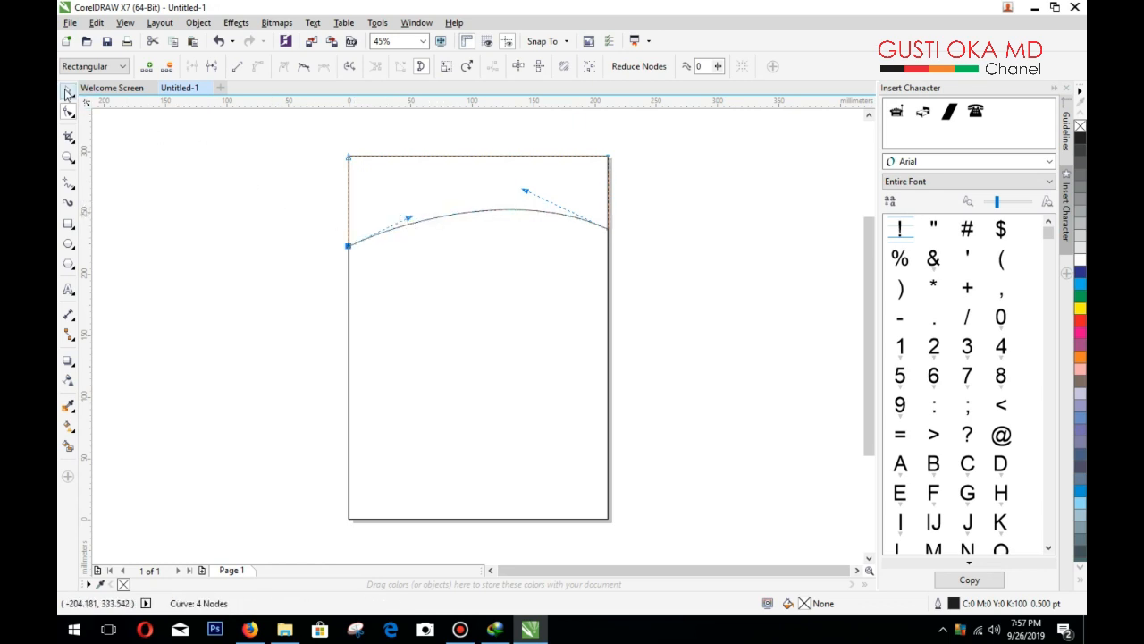
pyautogui.click(68, 93)
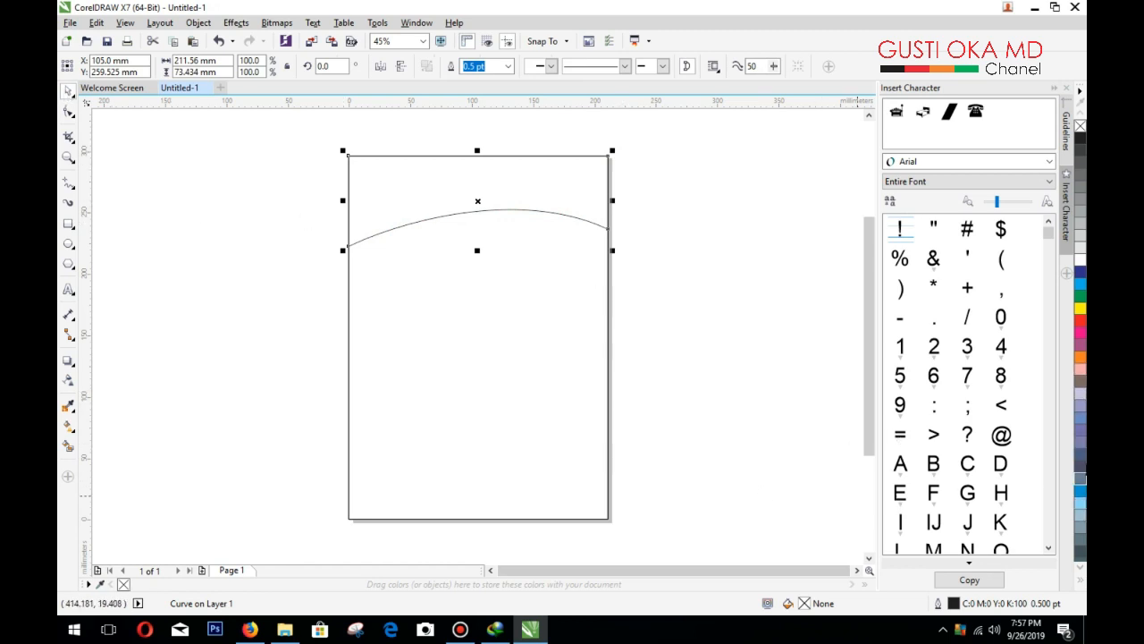
# Step: Fill the curved header with grey-teal (C40 M0 Y20 K40) and remove its outline
pyautogui.click(1080, 461)
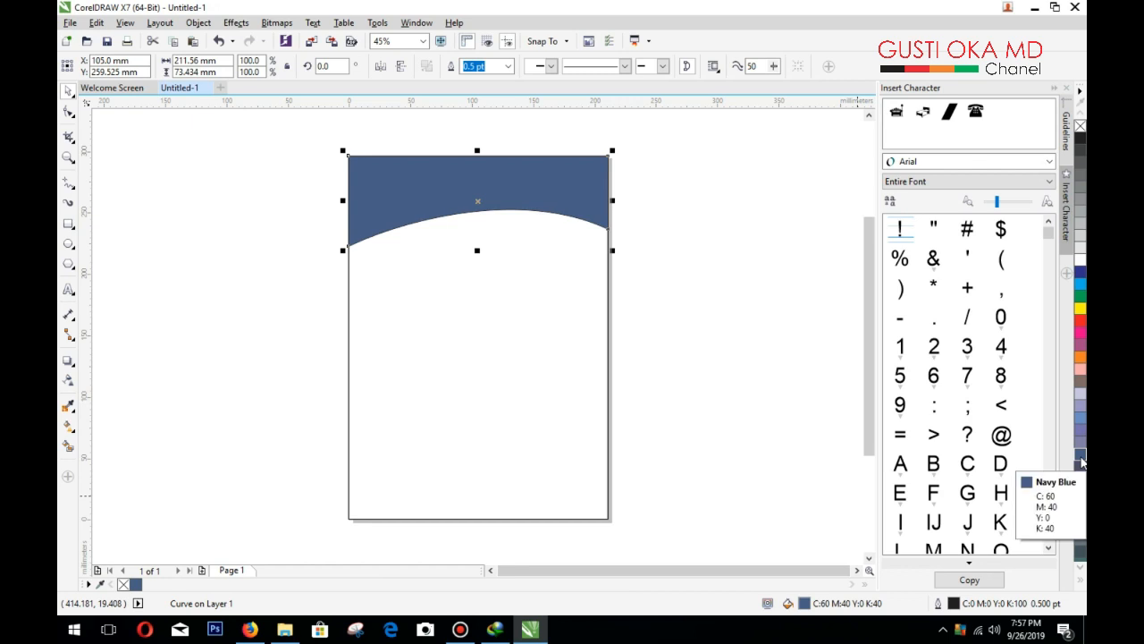
pyautogui.click(1081, 580)
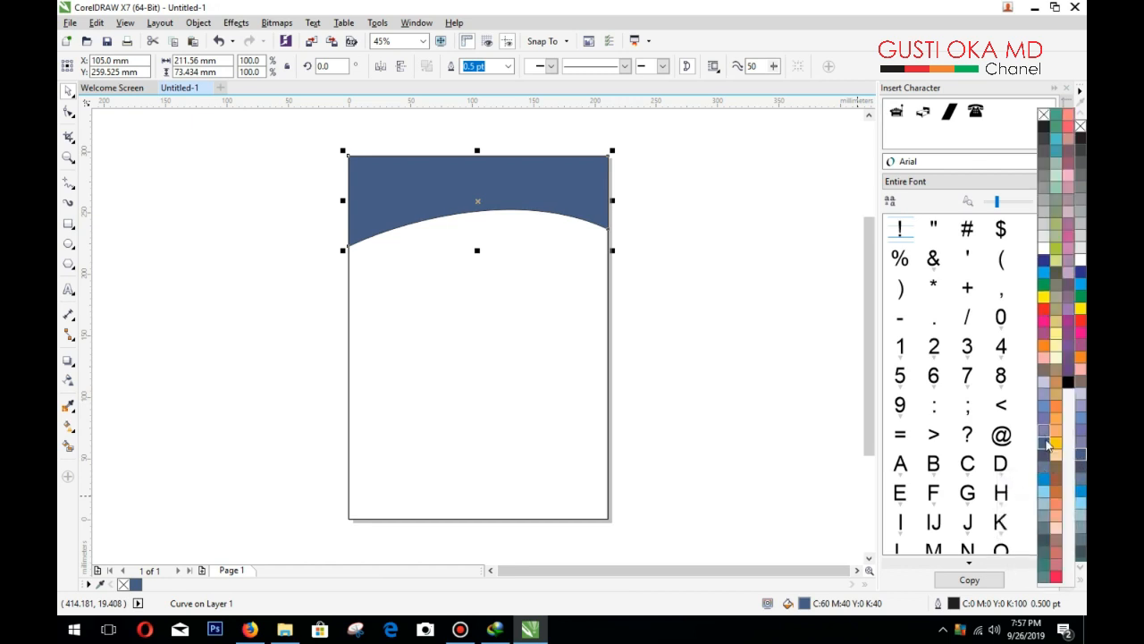
pyautogui.click(1046, 574)
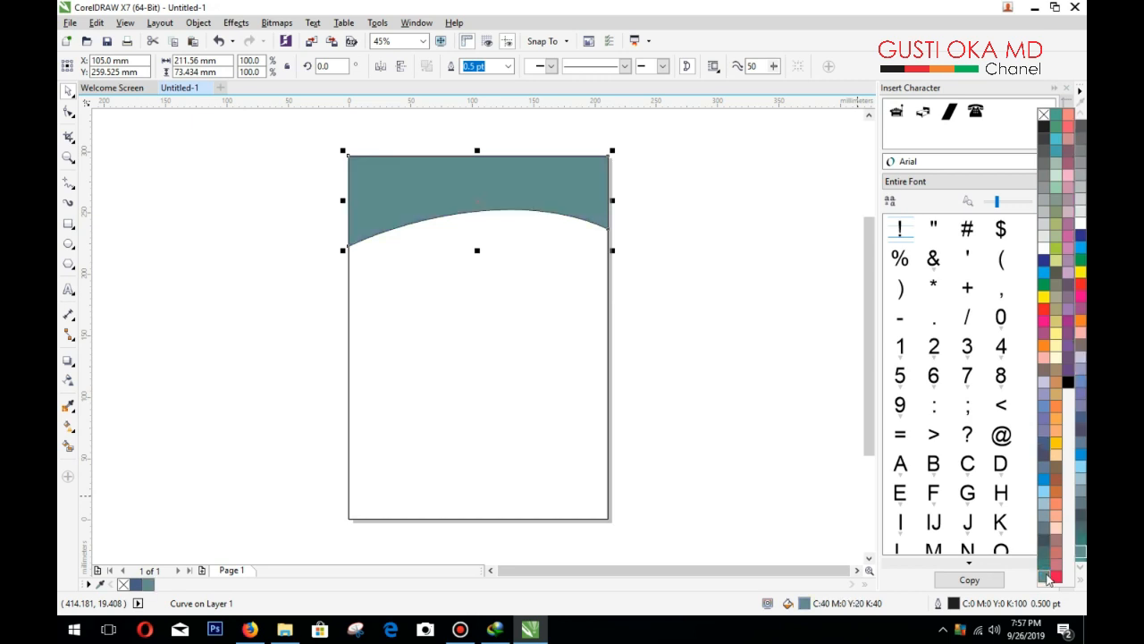
pyautogui.rightClick(1044, 115)
pyautogui.click(693, 301)
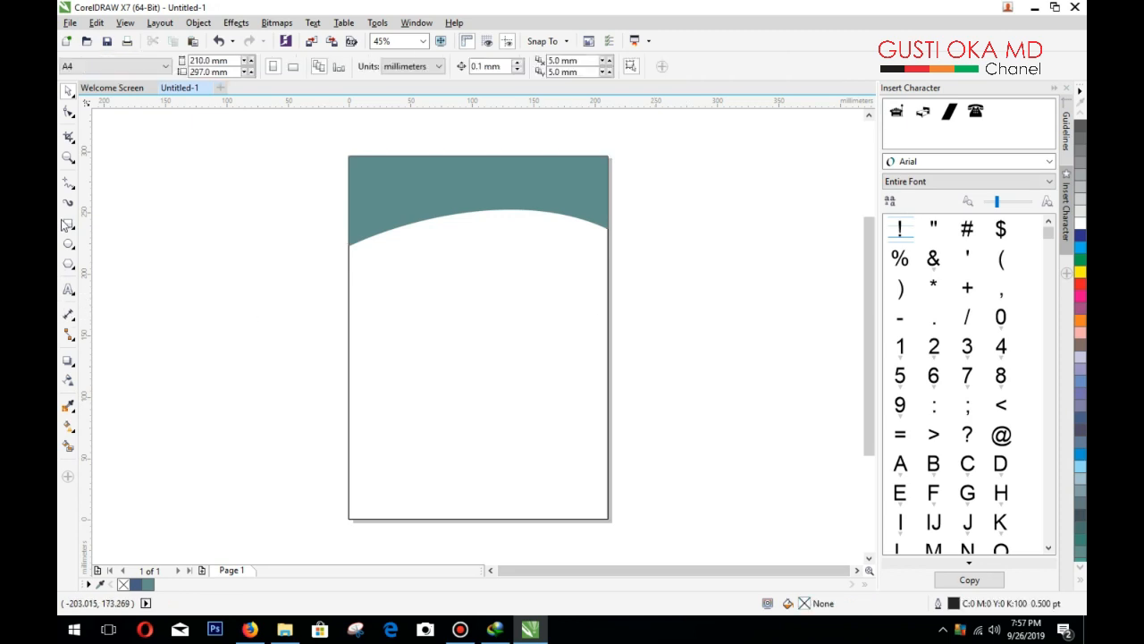
# Step: Draw a closed shape spanning the page width just below the header
pyautogui.click(349, 278)
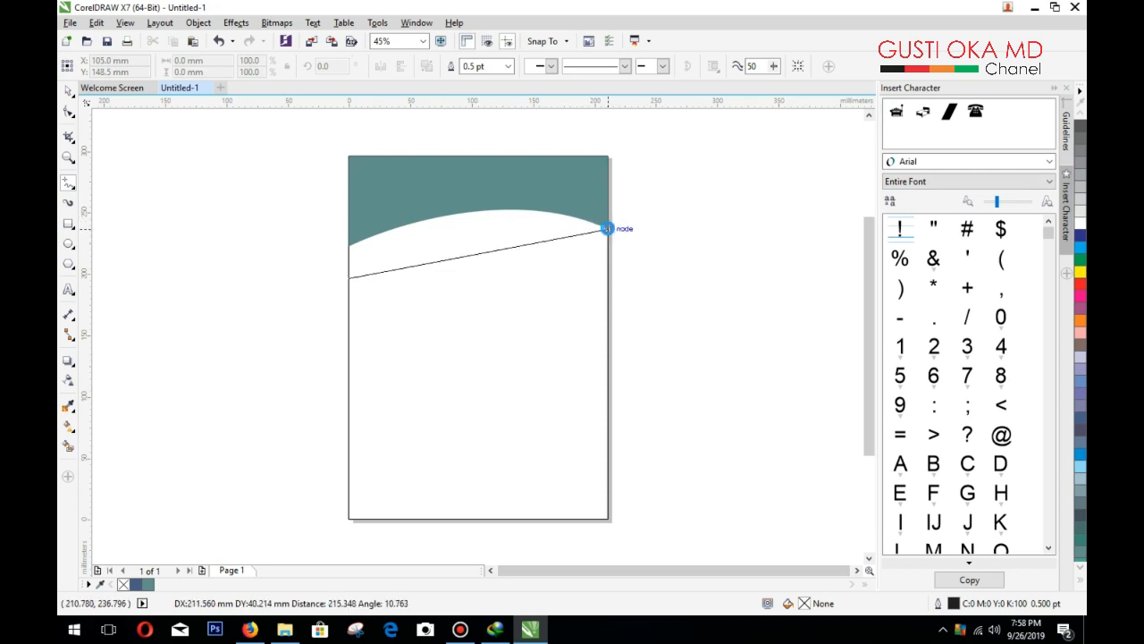
pyautogui.click(608, 229)
pyautogui.click(608, 230)
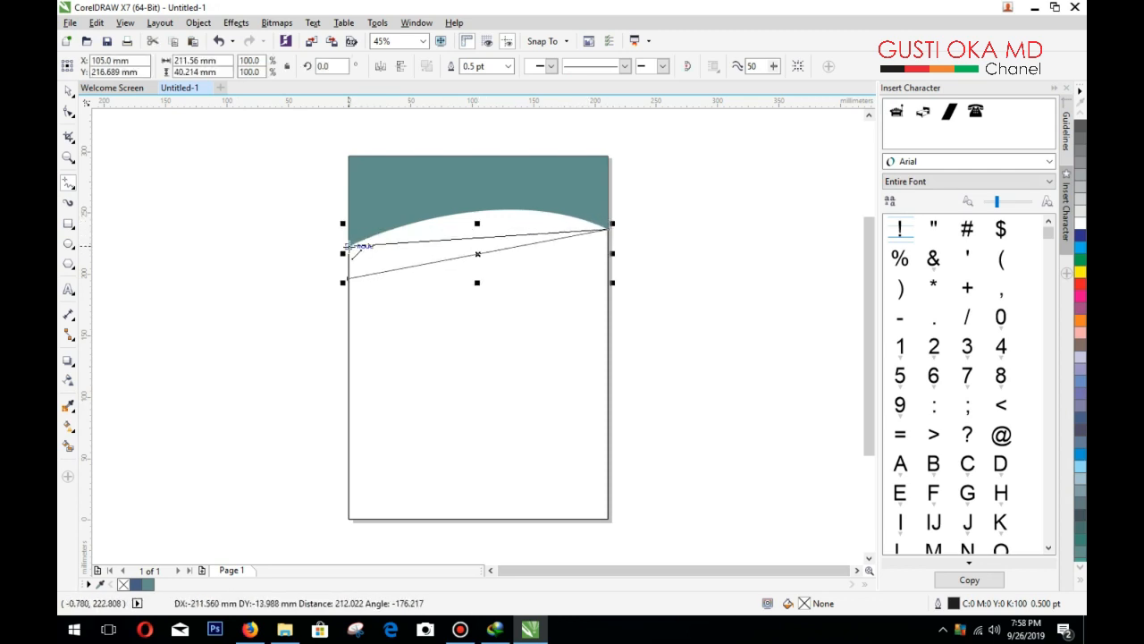
pyautogui.click(348, 234)
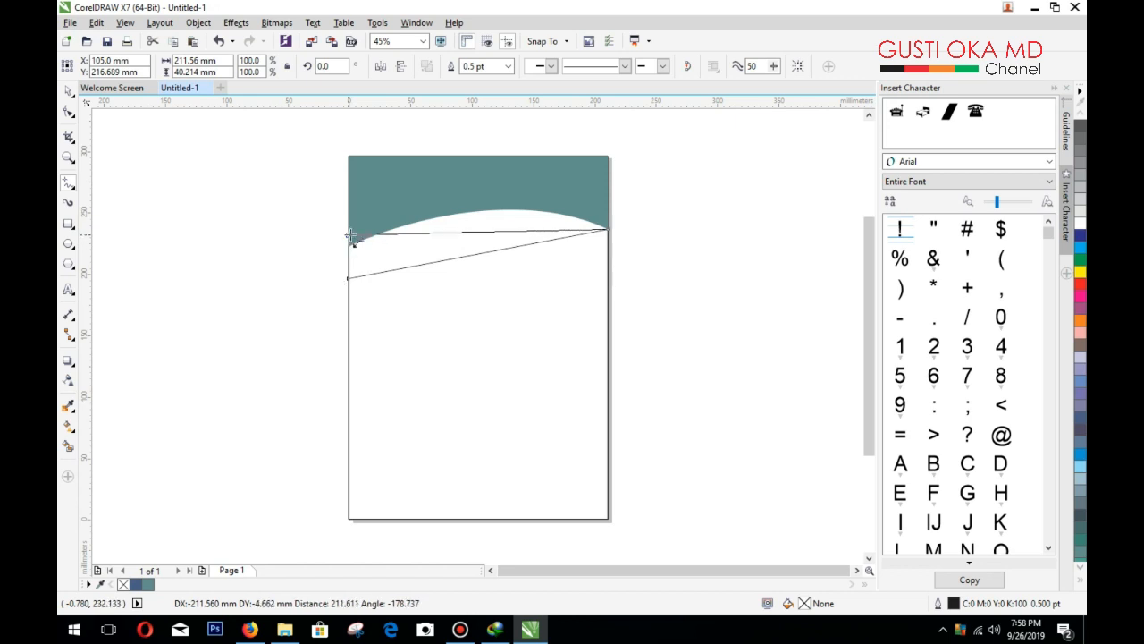
pyautogui.click(351, 285)
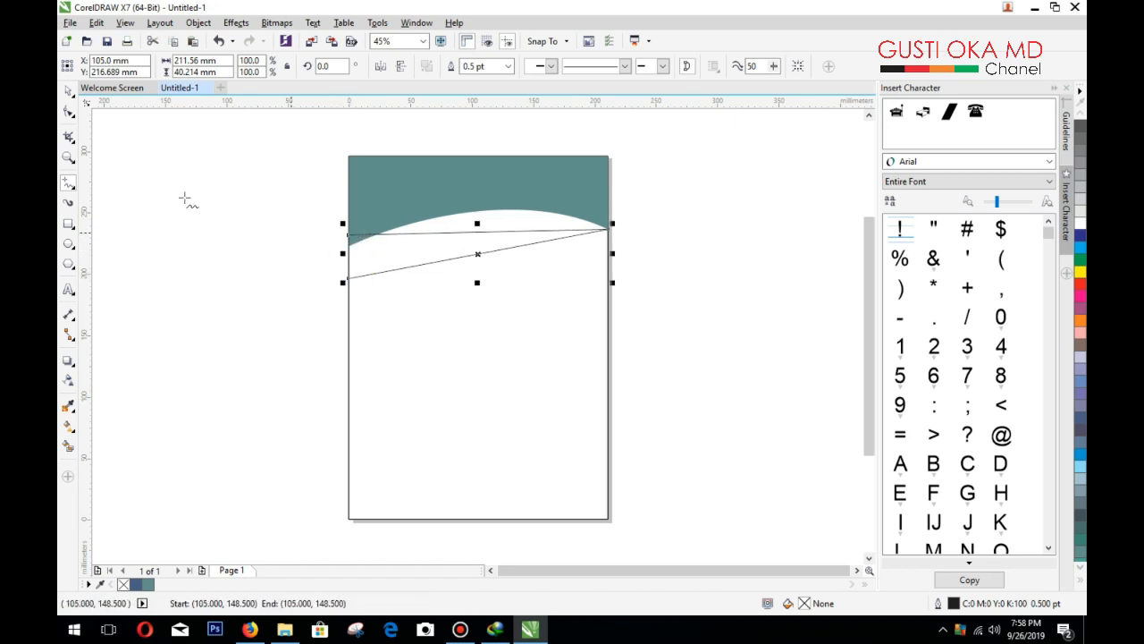
# Step: Bend the shape's edges into a swoosh following the header arc, widest at left, tapering right
pyautogui.click(68, 110)
pyautogui.click(607, 231)
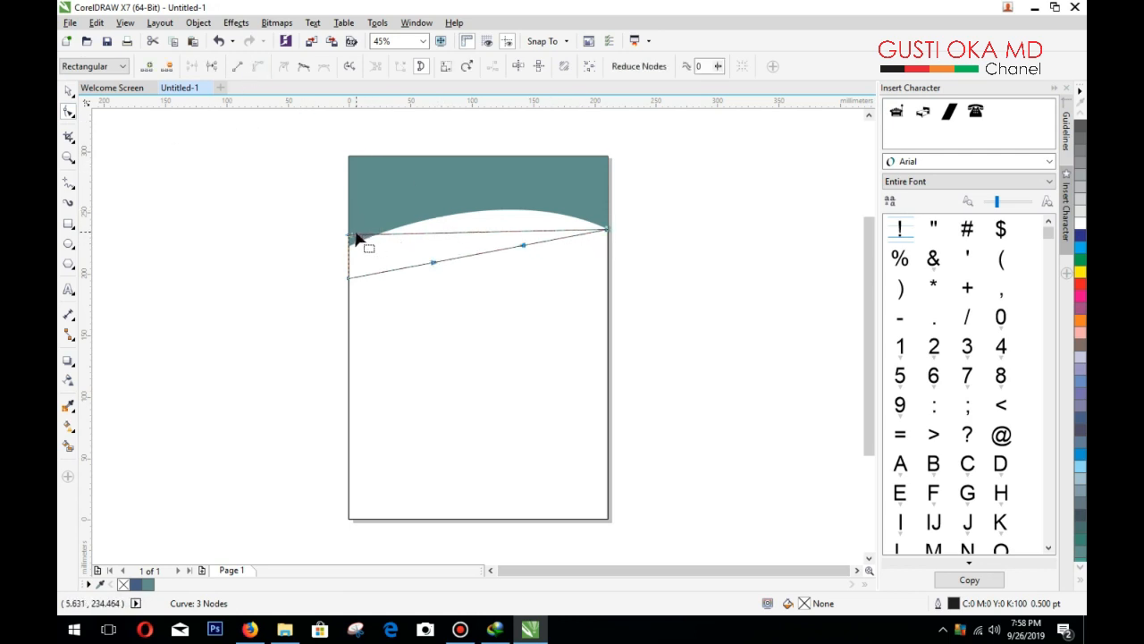
pyautogui.click(258, 68)
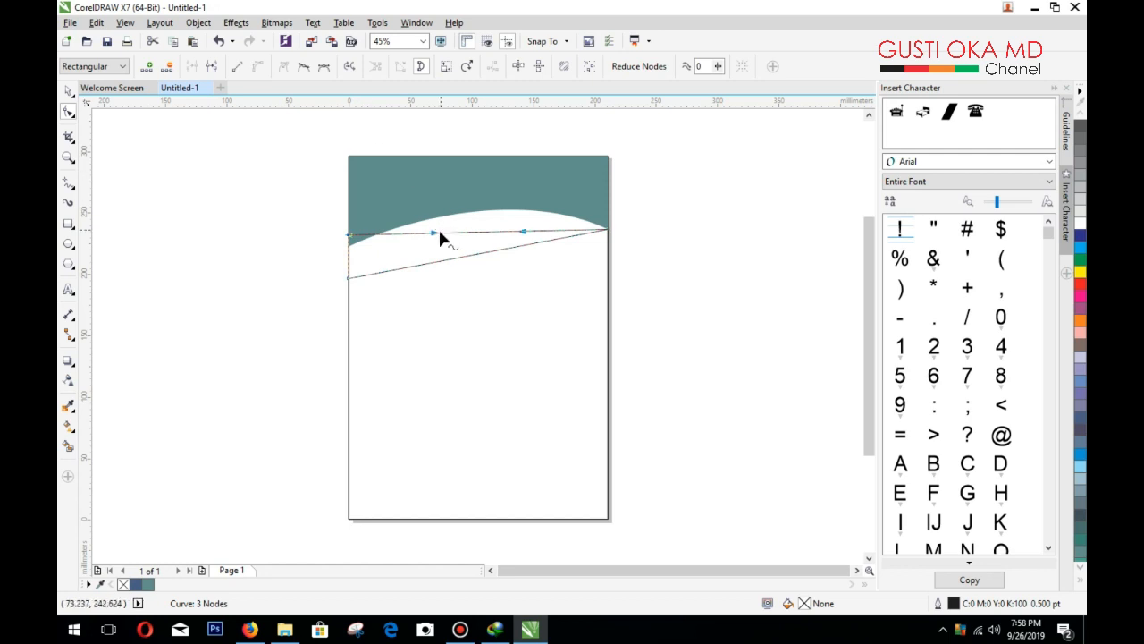
pyautogui.moveTo(435, 234); pyautogui.dragTo(446, 189)
pyautogui.moveTo(525, 233); pyautogui.dragTo(539, 198)
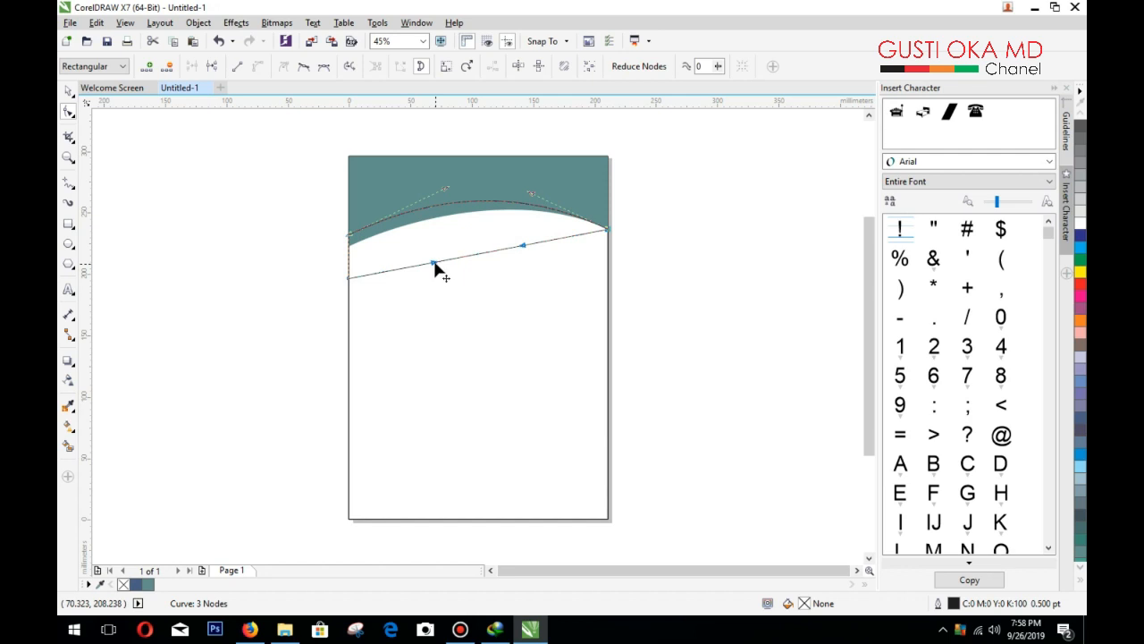
pyautogui.moveTo(435, 263); pyautogui.dragTo(500, 190)
pyautogui.moveTo(427, 230); pyautogui.dragTo(412, 231)
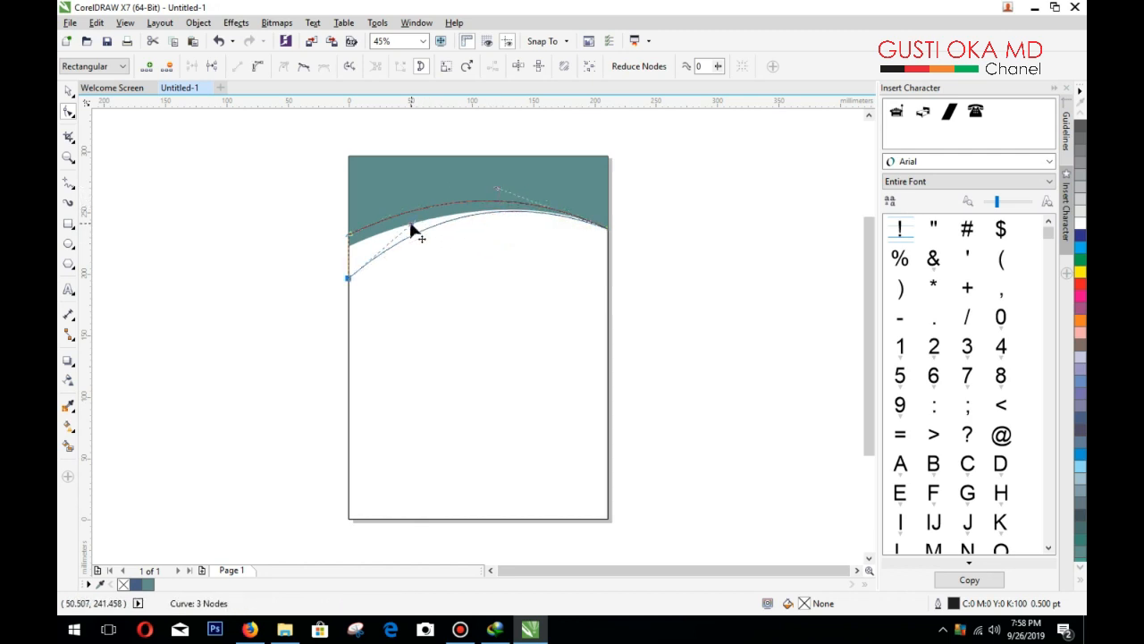
pyautogui.click(507, 200)
pyautogui.moveTo(499, 193); pyautogui.dragTo(547, 193)
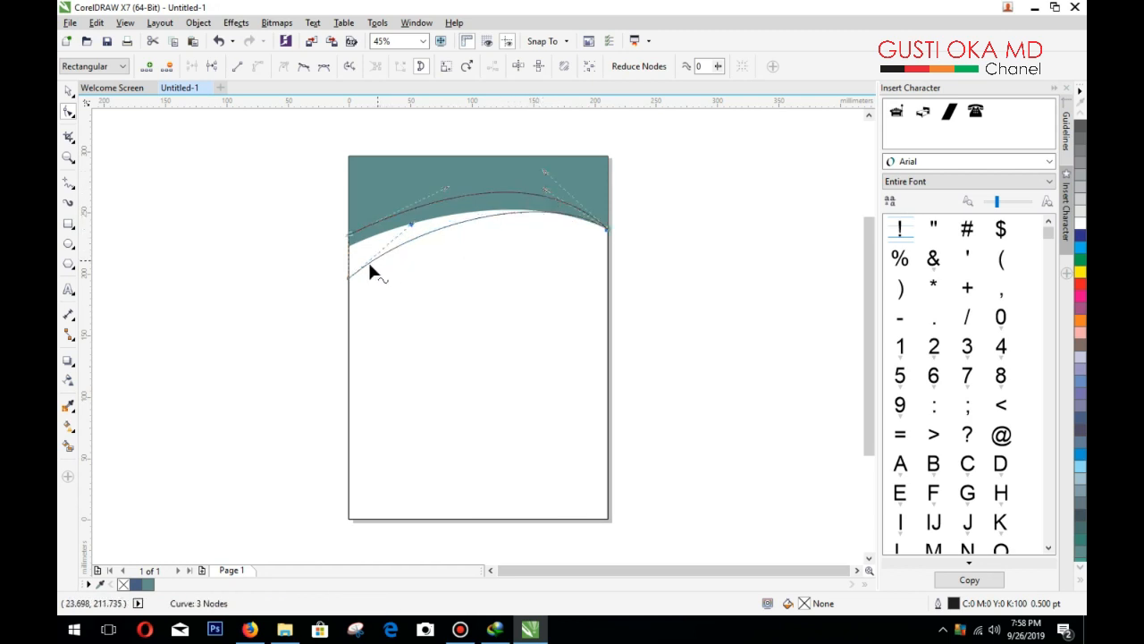
pyautogui.moveTo(348, 279); pyautogui.dragTo(352, 284)
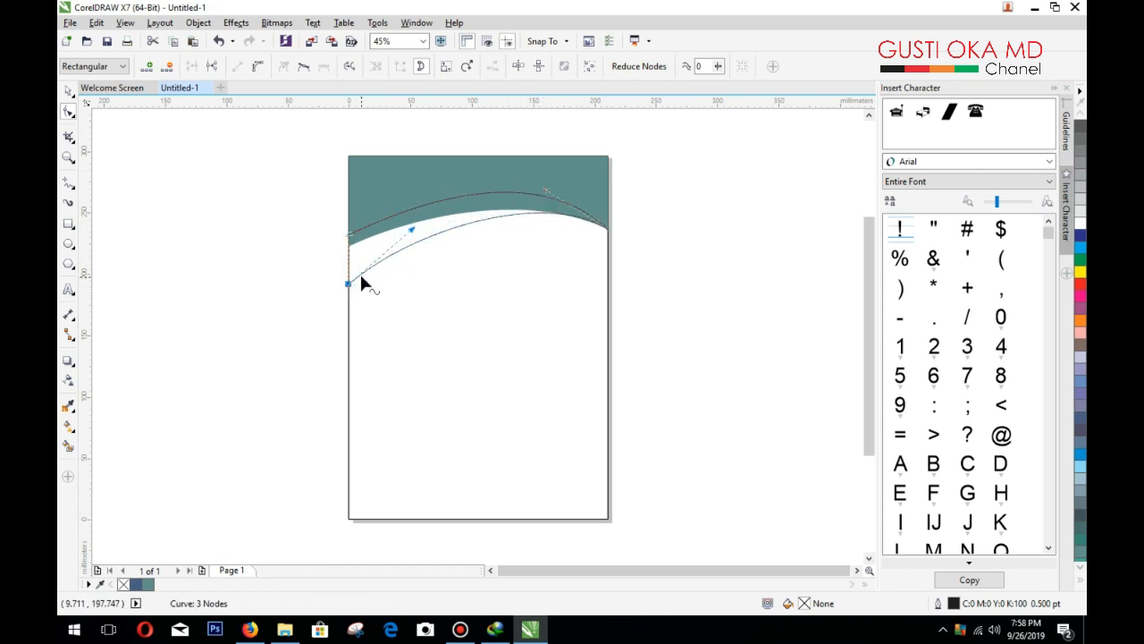
pyautogui.click(68, 91)
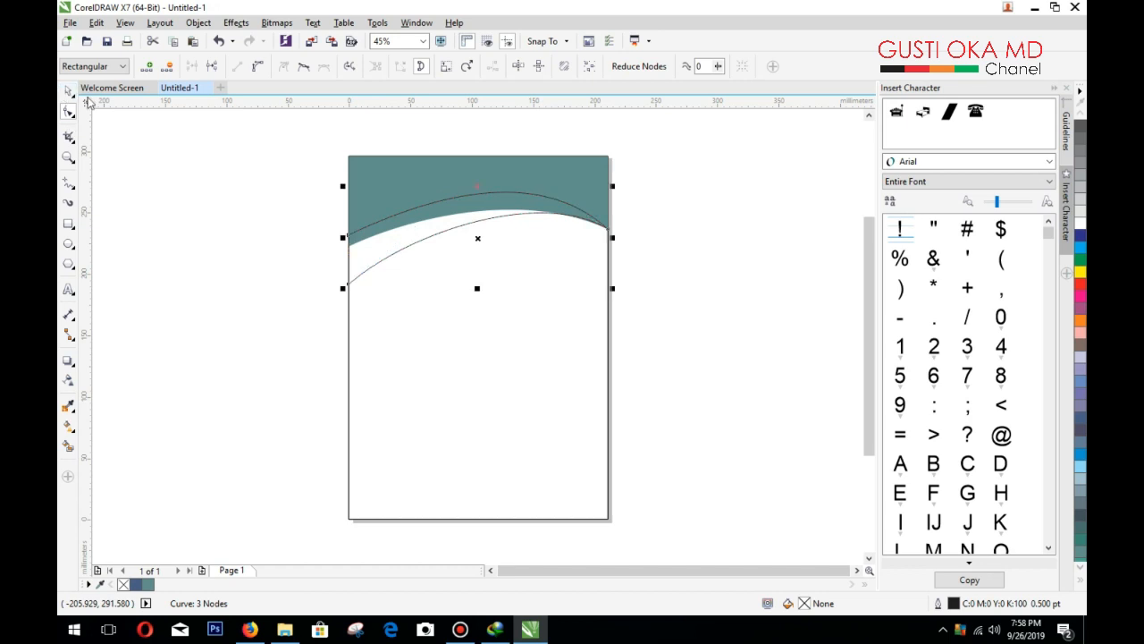
# Step: Fill the swoosh solid red and remove its outline
pyautogui.click(1080, 284)
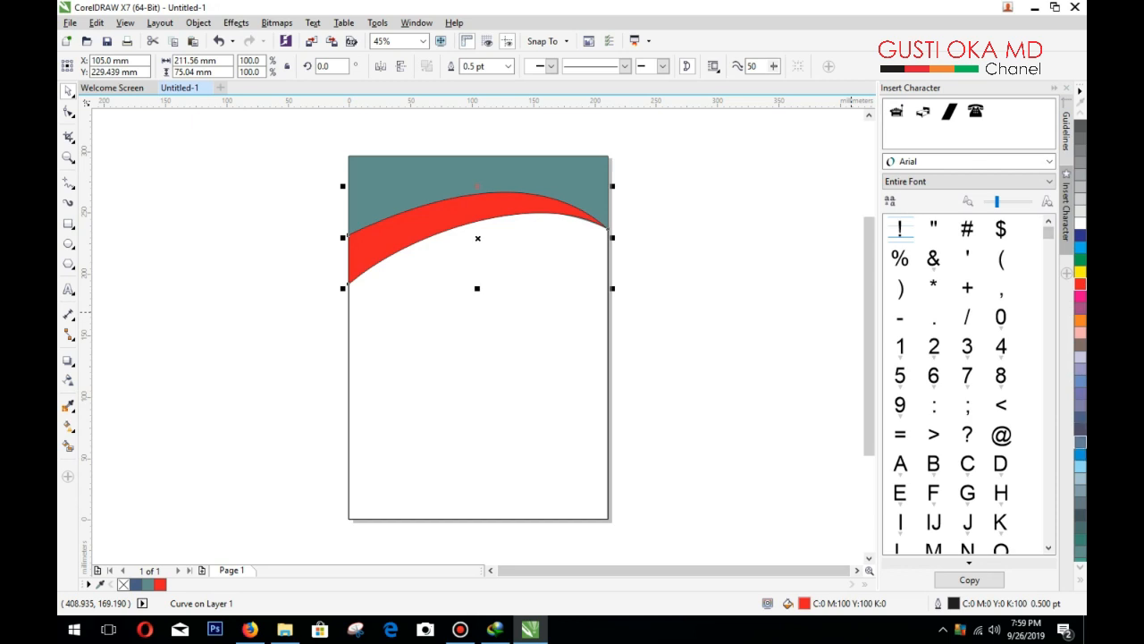
pyautogui.click(1082, 582)
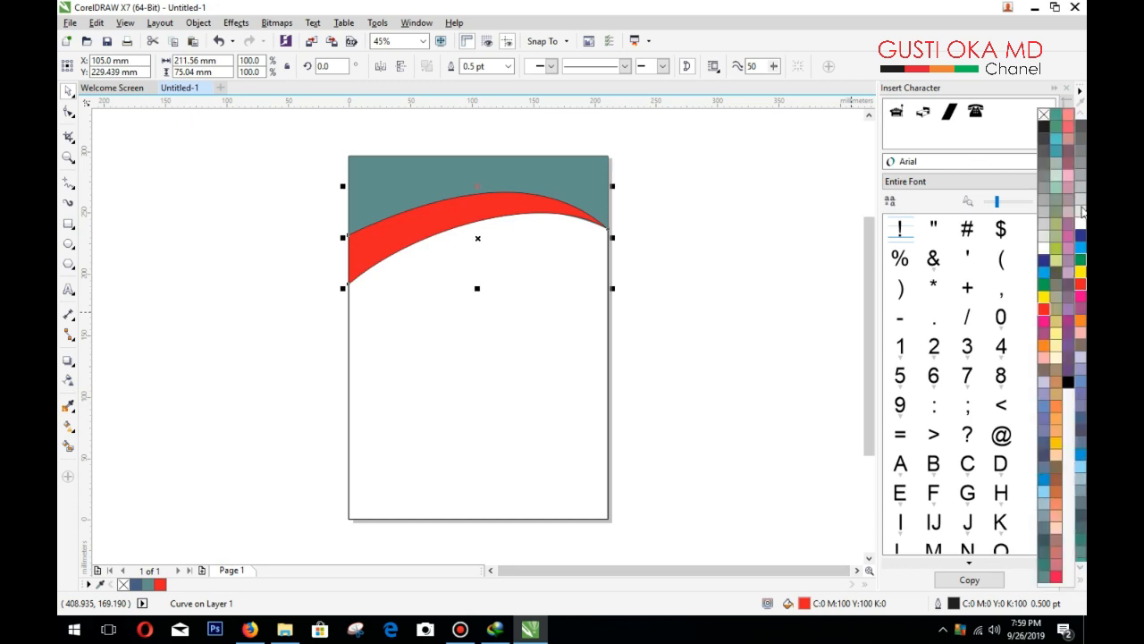
pyautogui.rightClick(1045, 115)
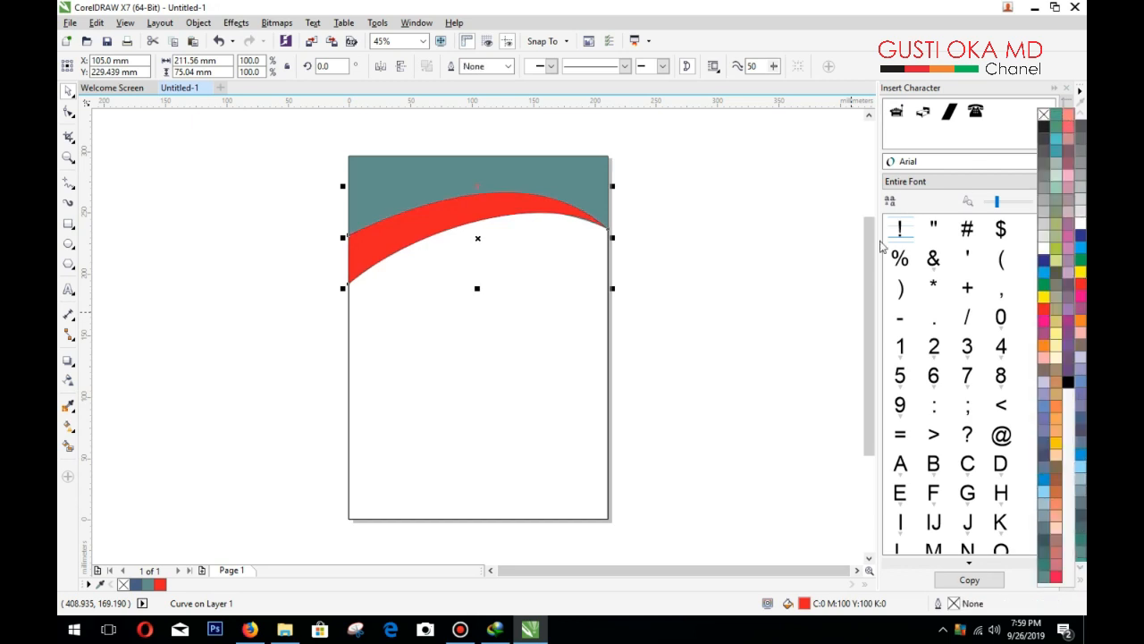
# Step: Bring the teal header to the front of the page so the swoosh sits behind it
pyautogui.click(524, 169)
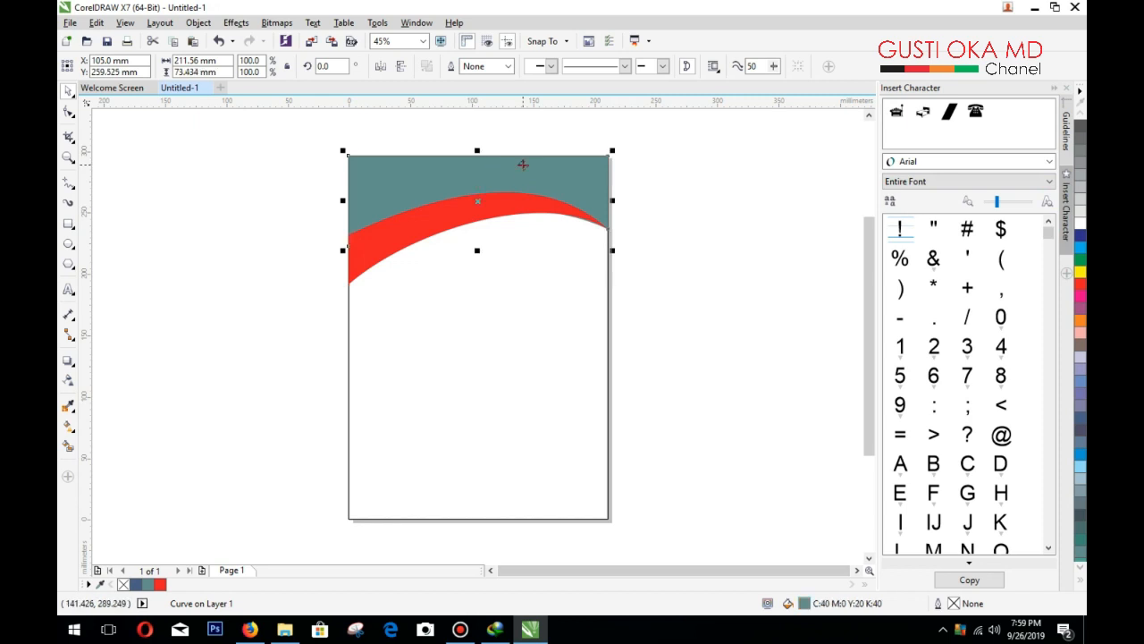
pyautogui.rightClick(524, 167)
pyautogui.moveTo(653, 383)
pyautogui.click(729, 386)
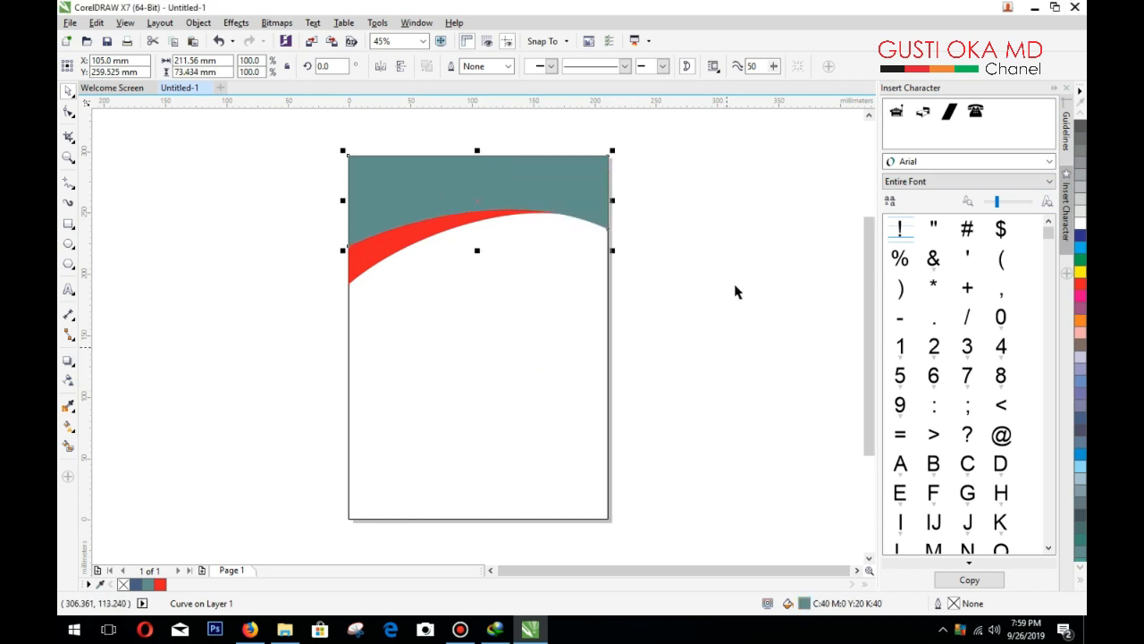
pyautogui.click(736, 292)
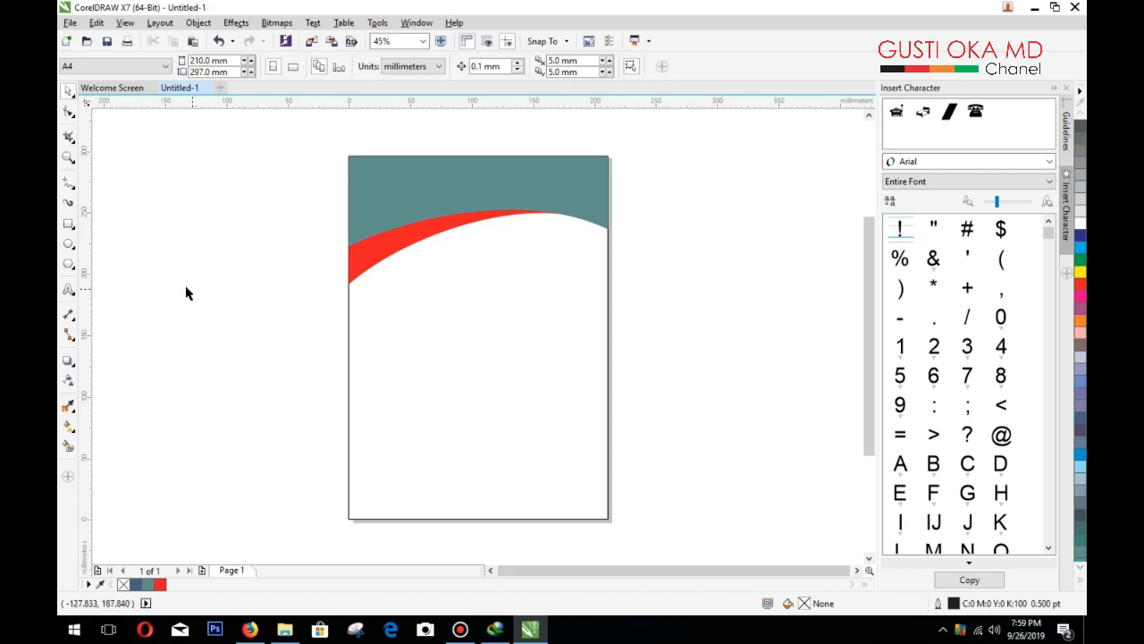
# Step: Draw a 64.692 mm circle over the swoosh's left end, nudged slightly left
pyautogui.click(67, 244)
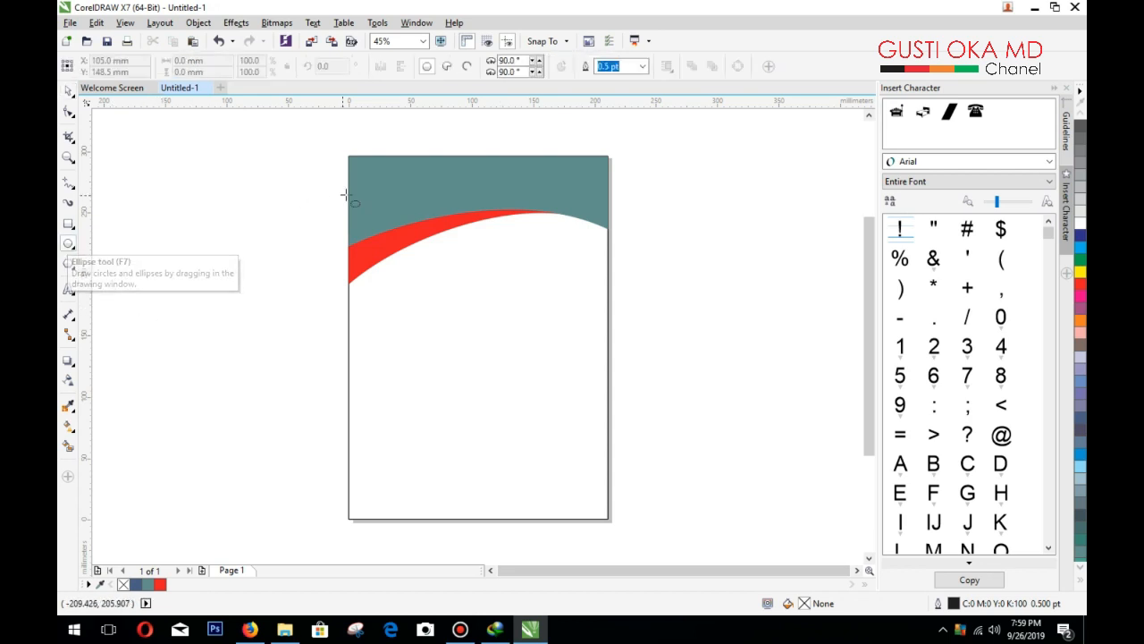
pyautogui.moveTo(383, 200); pyautogui.dragTo(453, 278)
pyautogui.moveTo(420, 238); pyautogui.dragTo(411, 239)
pyautogui.click(68, 92)
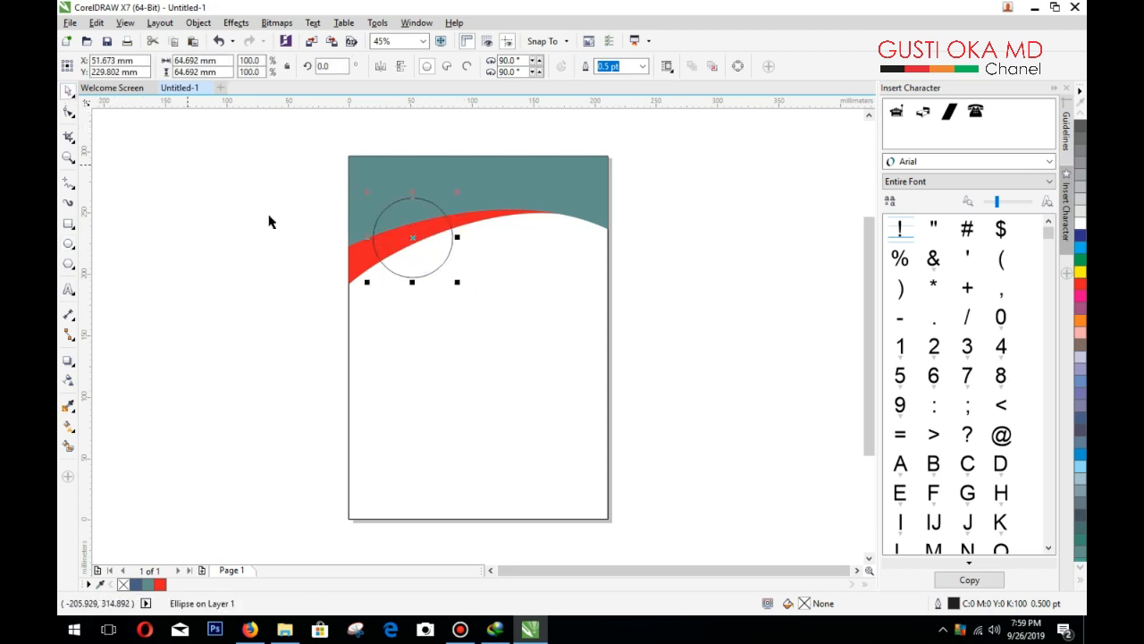
pyautogui.click(270, 219)
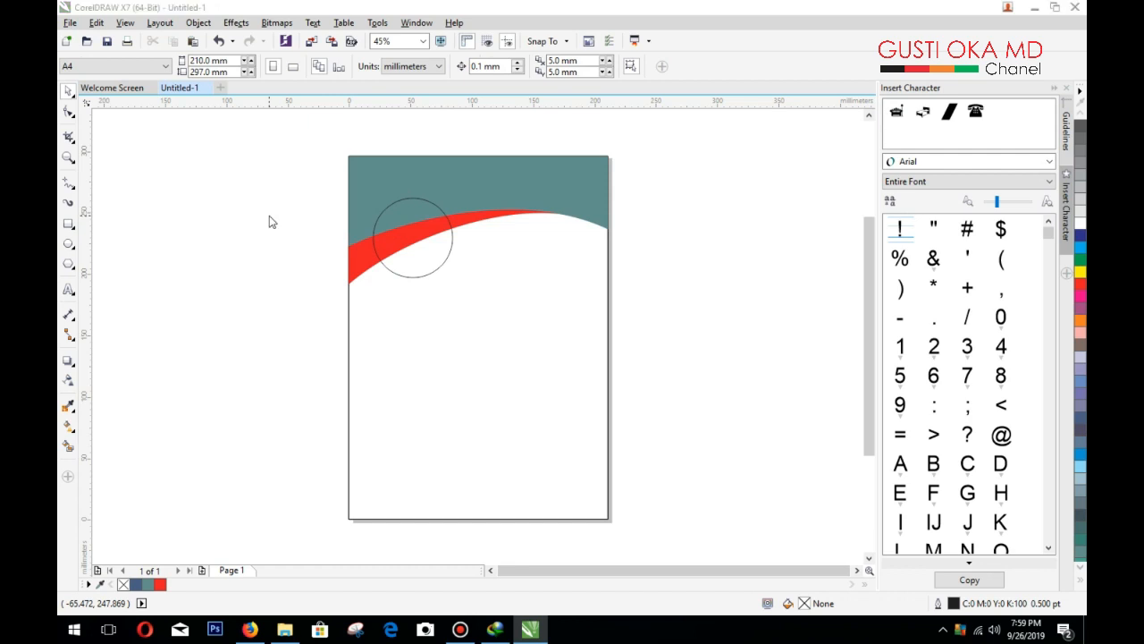
# Step: Import SGM_5391 copy.PNG from Data 1 (D:) and place it left of the page
pyautogui.hotkey('ctrl', 'i')
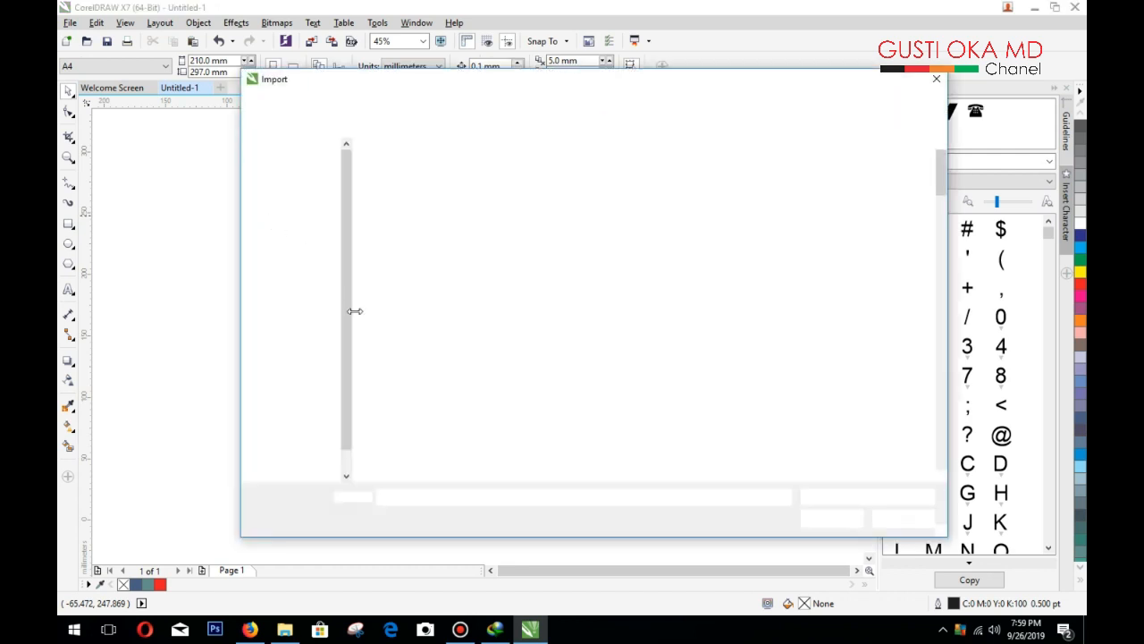
pyautogui.click(290, 456)
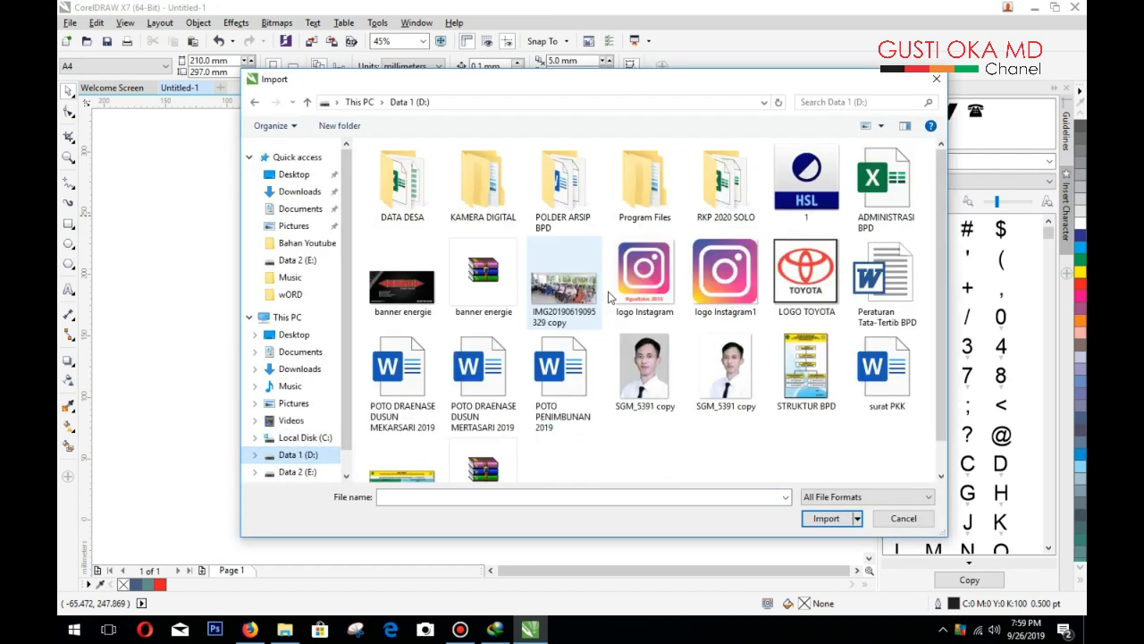
pyautogui.doubleClick(715, 369)
pyautogui.moveTo(226, 204); pyautogui.dragTo(297, 301)
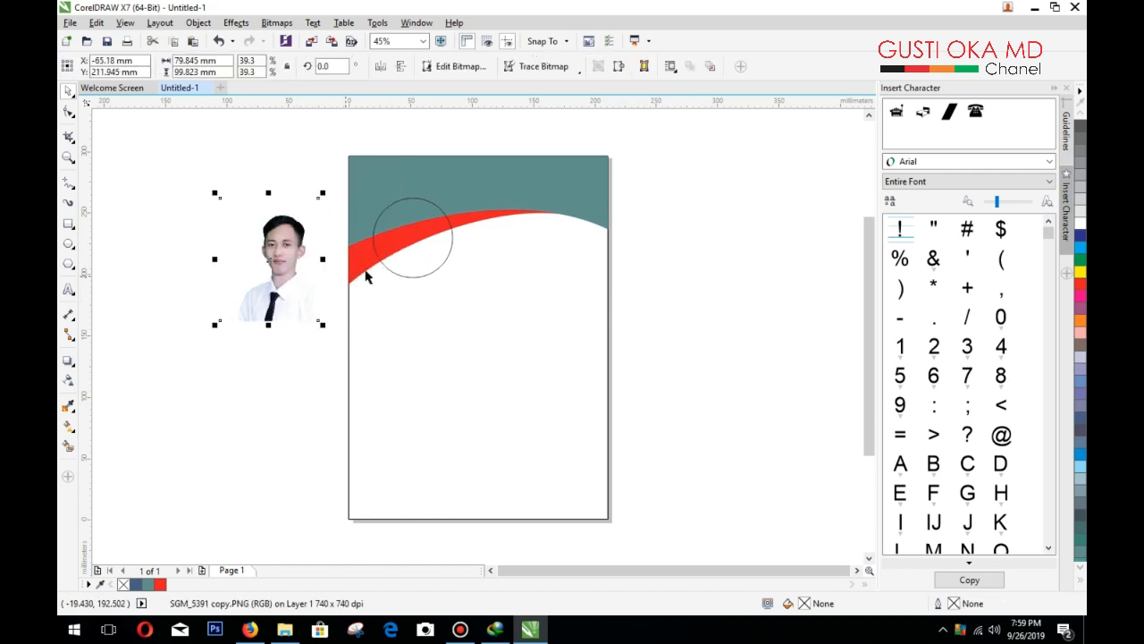
# Step: Move the circle onto the photo, bring it to the front, and center it over the face
pyautogui.click(422, 261)
pyautogui.moveTo(422, 261); pyautogui.dragTo(296, 293)
pyautogui.rightClick(289, 271)
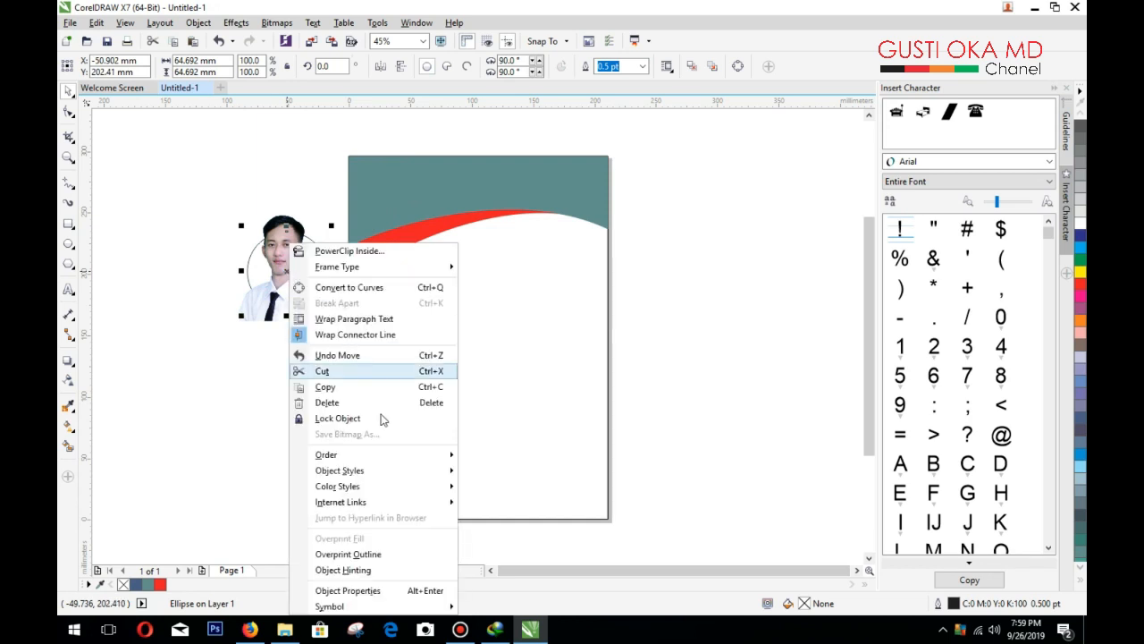
pyautogui.moveTo(433, 458)
pyautogui.click(496, 457)
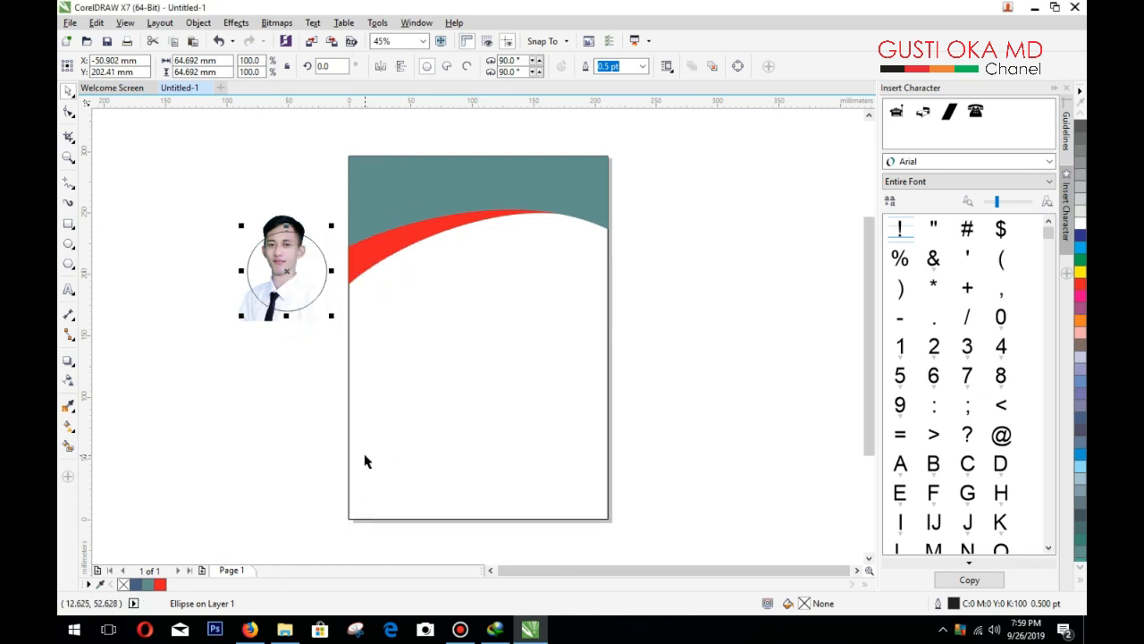
pyautogui.click(274, 391)
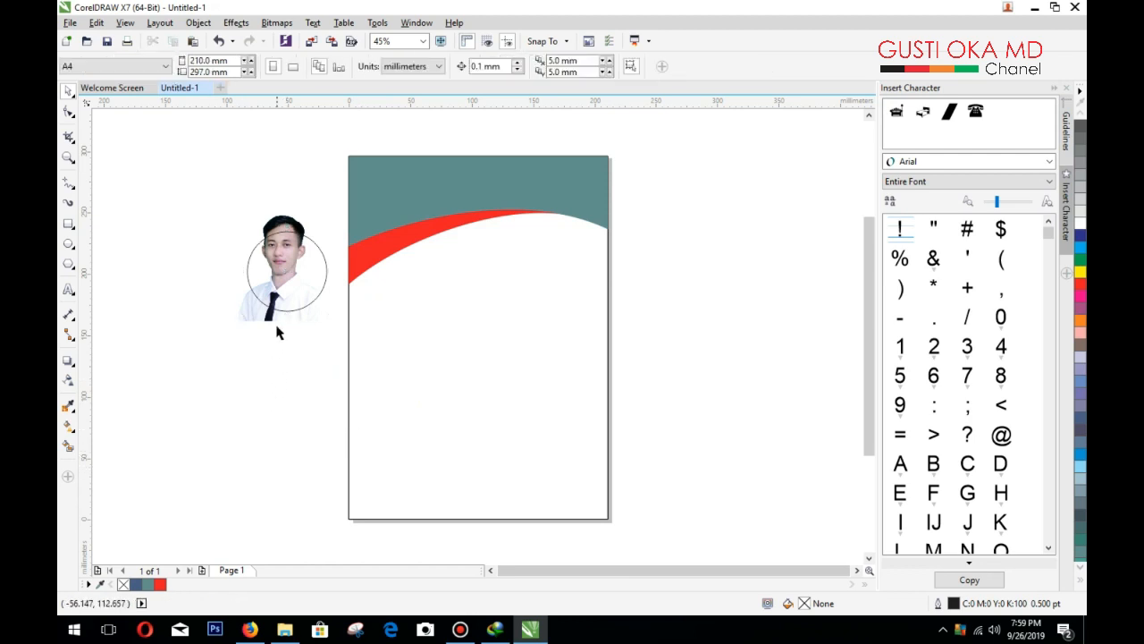
pyautogui.moveTo(280, 292); pyautogui.dragTo(273, 303)
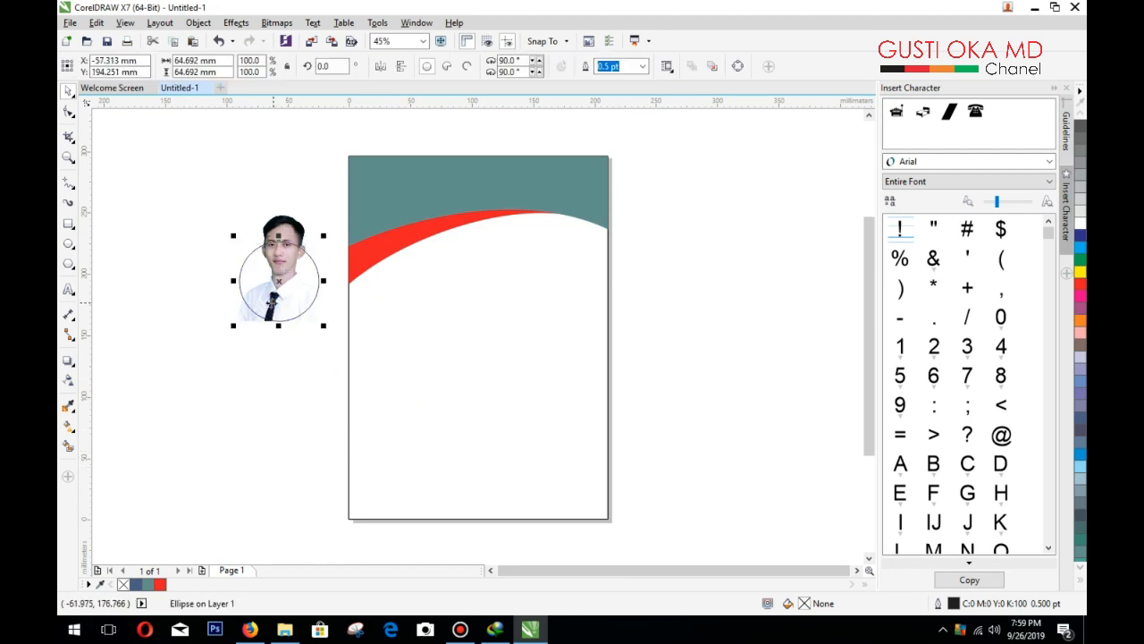
pyautogui.click(169, 284)
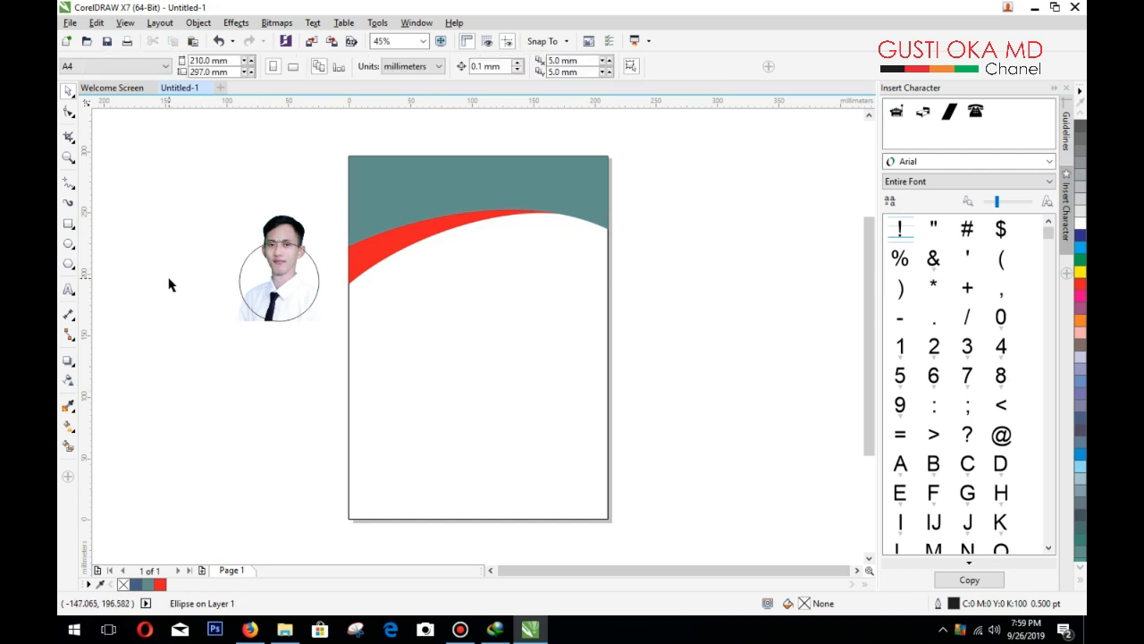
# Step: Clip the photo into the circle, undoing an accidental photo move
pyautogui.click(294, 301)
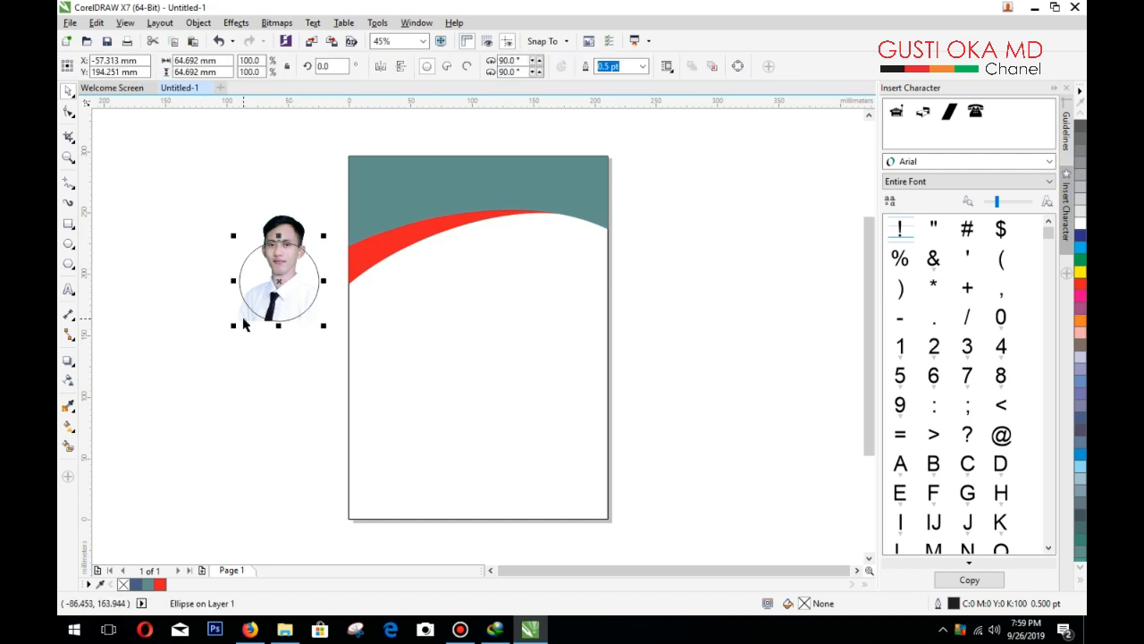
pyautogui.keyDown('shift'); pyautogui.click(246, 324); pyautogui.keyUp('shift')
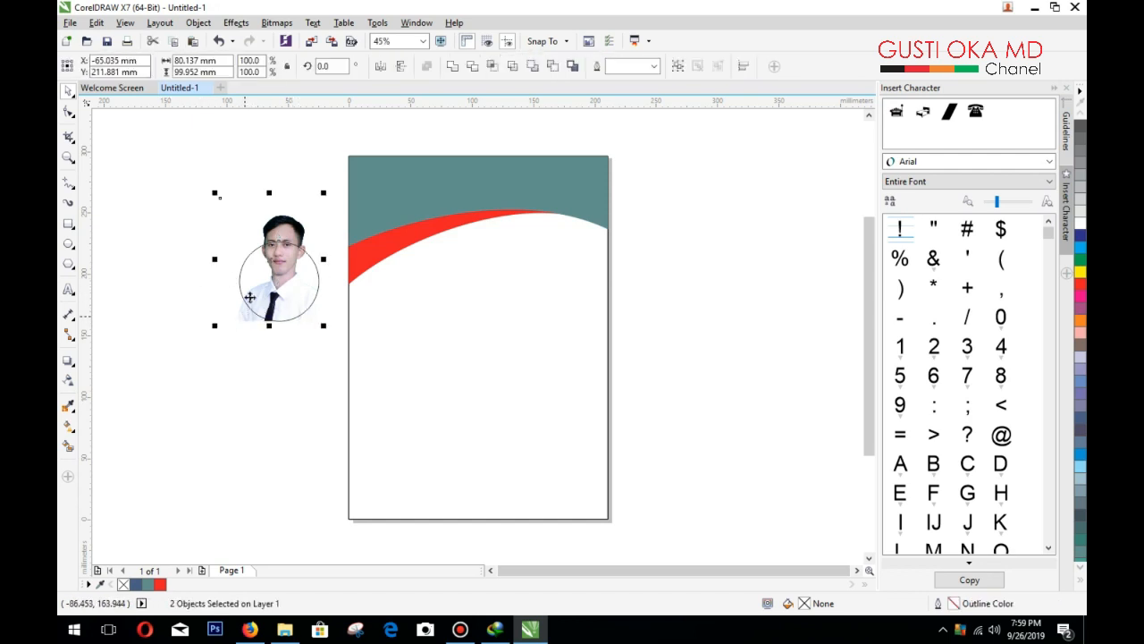
pyautogui.click(472, 68)
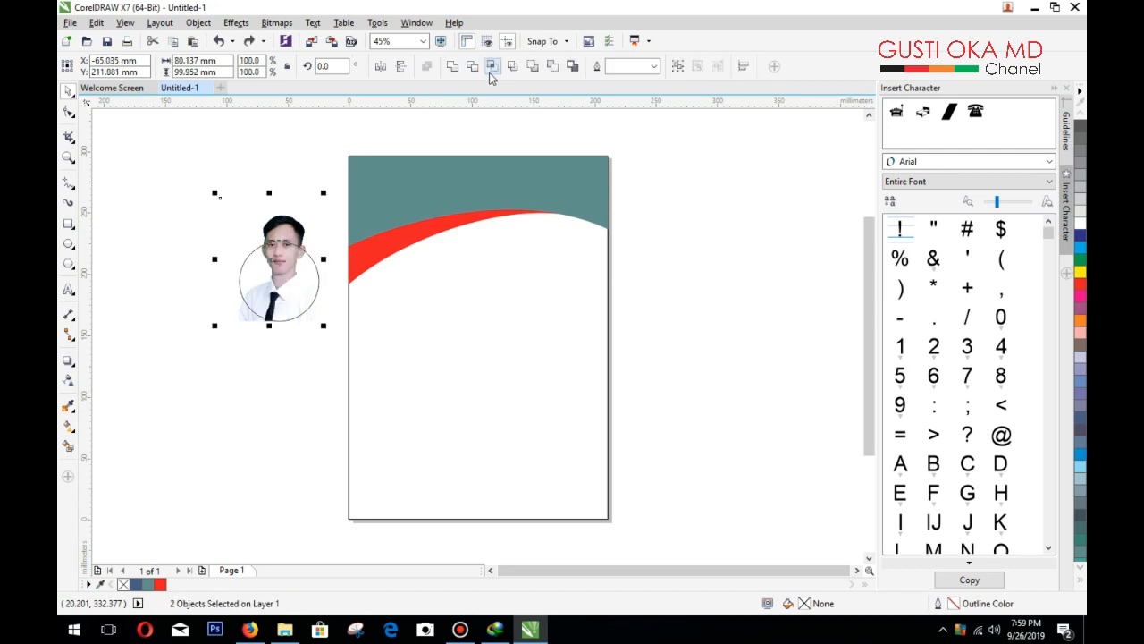
pyautogui.click(223, 328)
pyautogui.moveTo(241, 320); pyautogui.dragTo(204, 315)
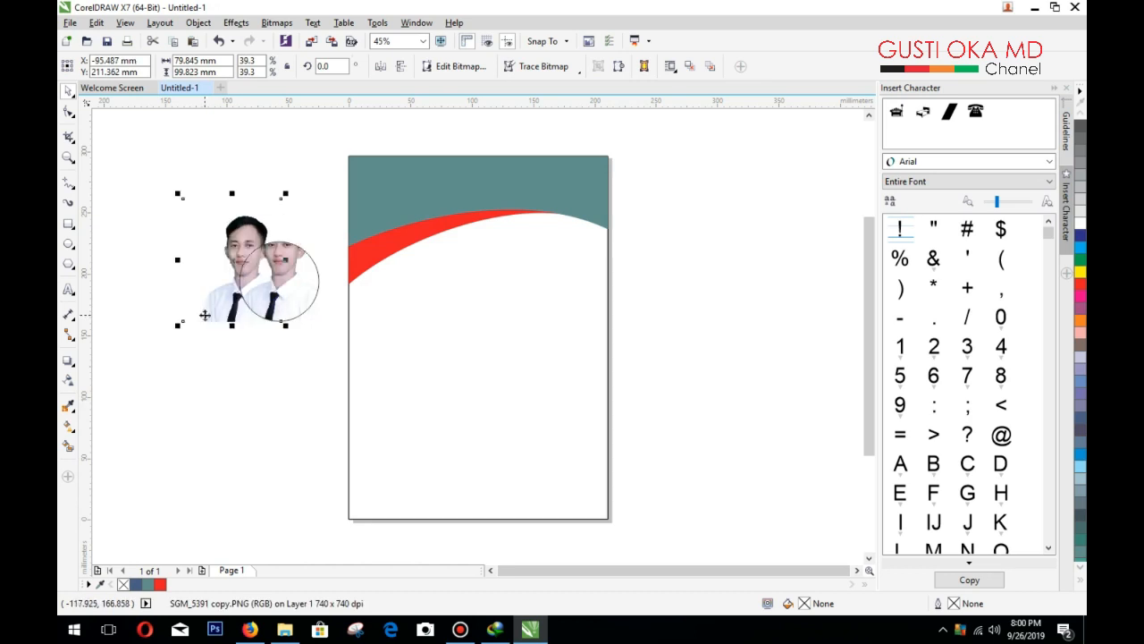
pyautogui.hotkey('ctrl', 'z')
pyautogui.hotkey('ctrl', 'z')
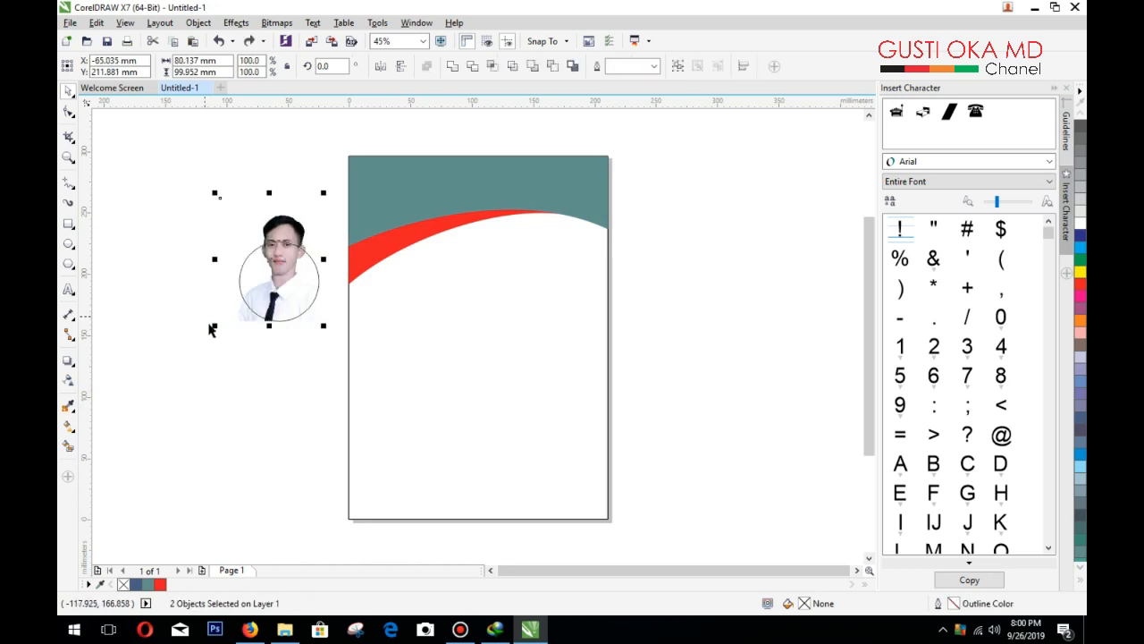
pyautogui.click(249, 361)
# Step: Scale the photo down to about 53.388 × 66.747 mm so the face fits the circle
pyautogui.click(314, 281)
pyautogui.click(246, 325)
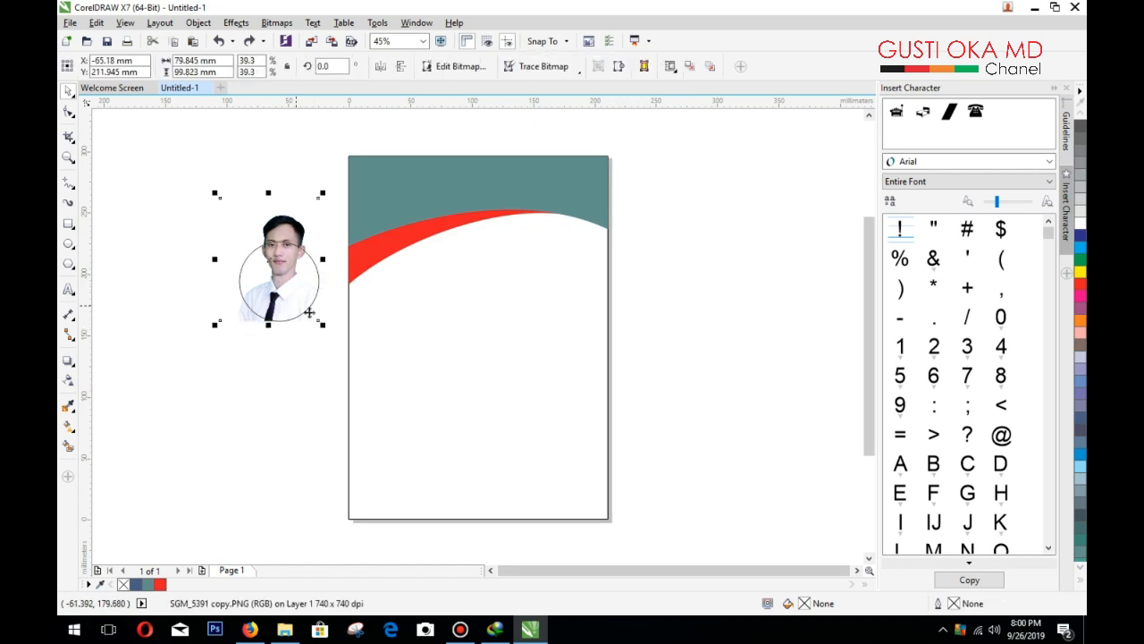
pyautogui.click(268, 360)
pyautogui.click(240, 320)
pyautogui.moveTo(219, 192); pyautogui.dragTo(236, 220)
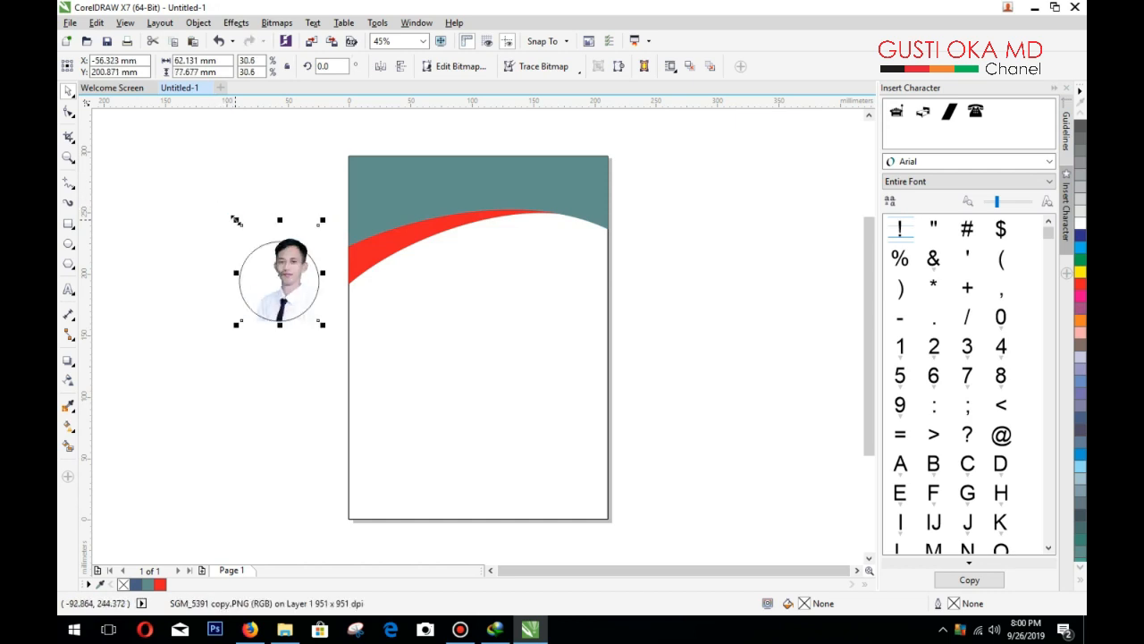
pyautogui.moveTo(324, 219); pyautogui.dragTo(311, 231)
pyautogui.click(208, 359)
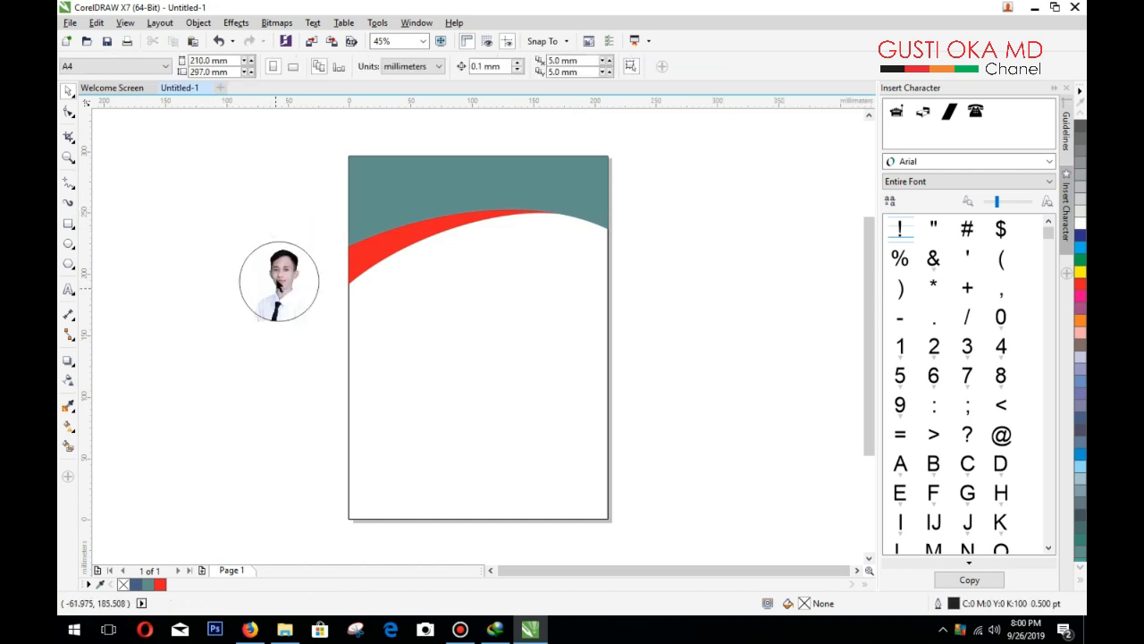
pyautogui.click(251, 264)
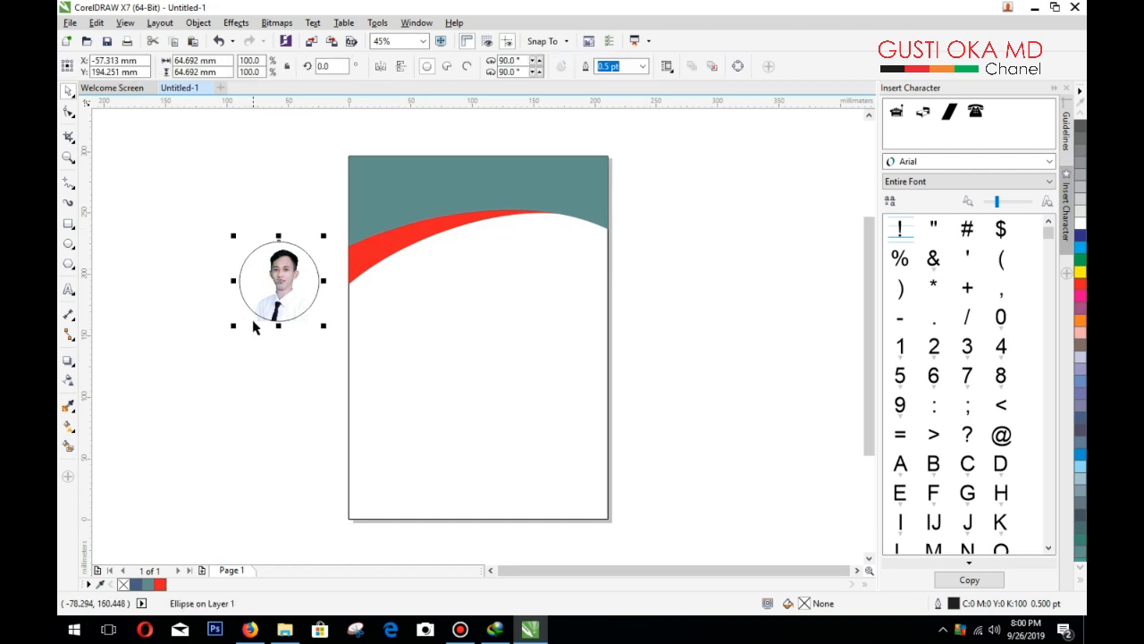
# Step: Trim the photo to the circle shape
pyautogui.keyDown('shift'); pyautogui.click(255, 326); pyautogui.keyUp('shift')
pyautogui.click(473, 67)
pyautogui.click(342, 159)
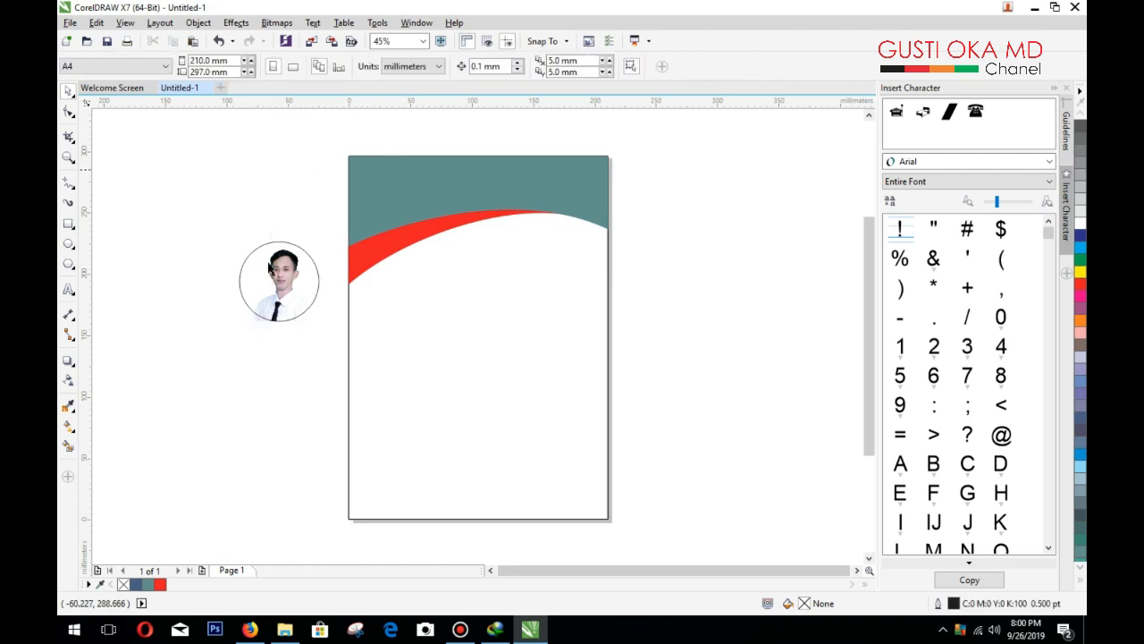
pyautogui.click(256, 320)
pyautogui.press('Escape')
# Step: Send the circle behind the photo and fill it red (C0 M100 Y100 K0)
pyautogui.click(318, 281)
pyautogui.rightClick(317, 280)
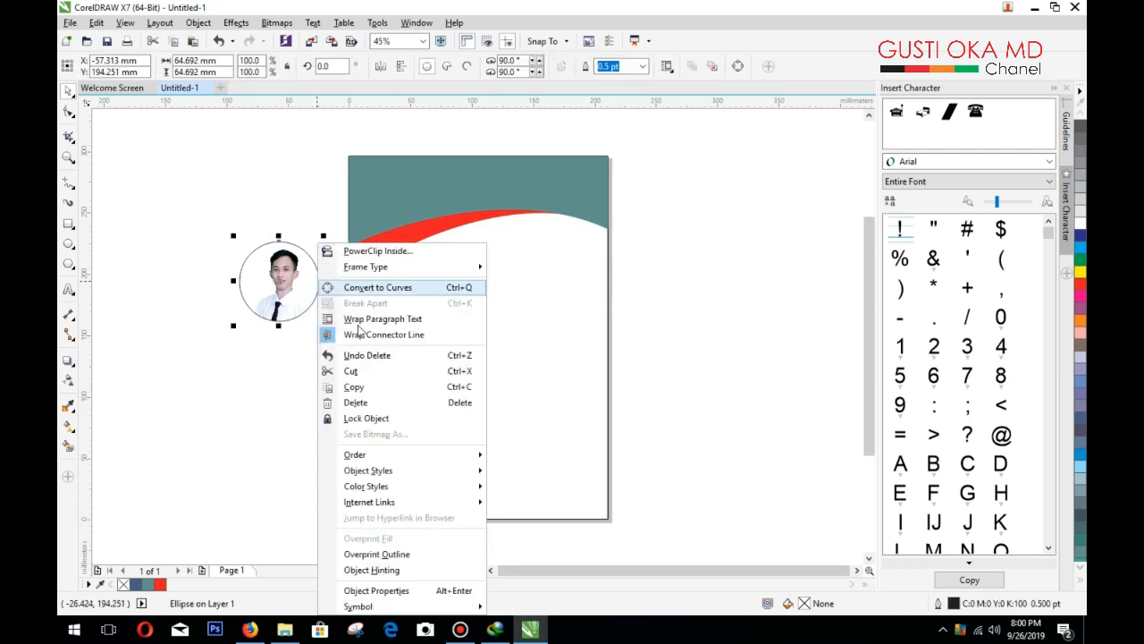
pyautogui.moveTo(433, 456)
pyautogui.click(548, 472)
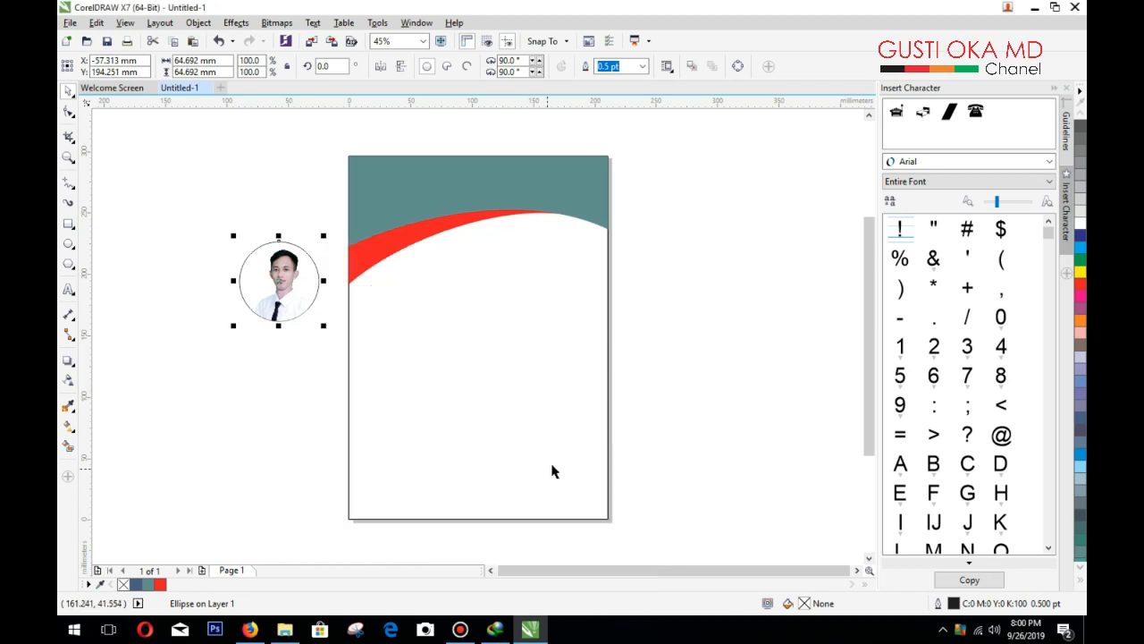
pyautogui.click(1080, 285)
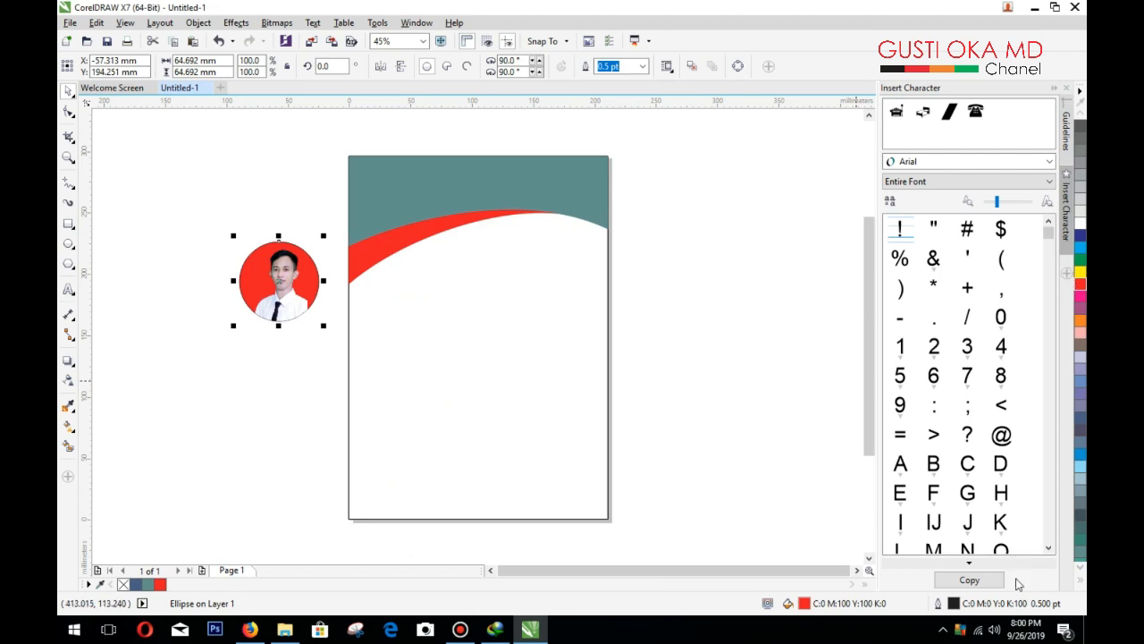
# Step: Change the circle's fill to a darker red, C14 M100 Y100 K9
pyautogui.doubleClick(804, 604)
pyautogui.click(679, 175)
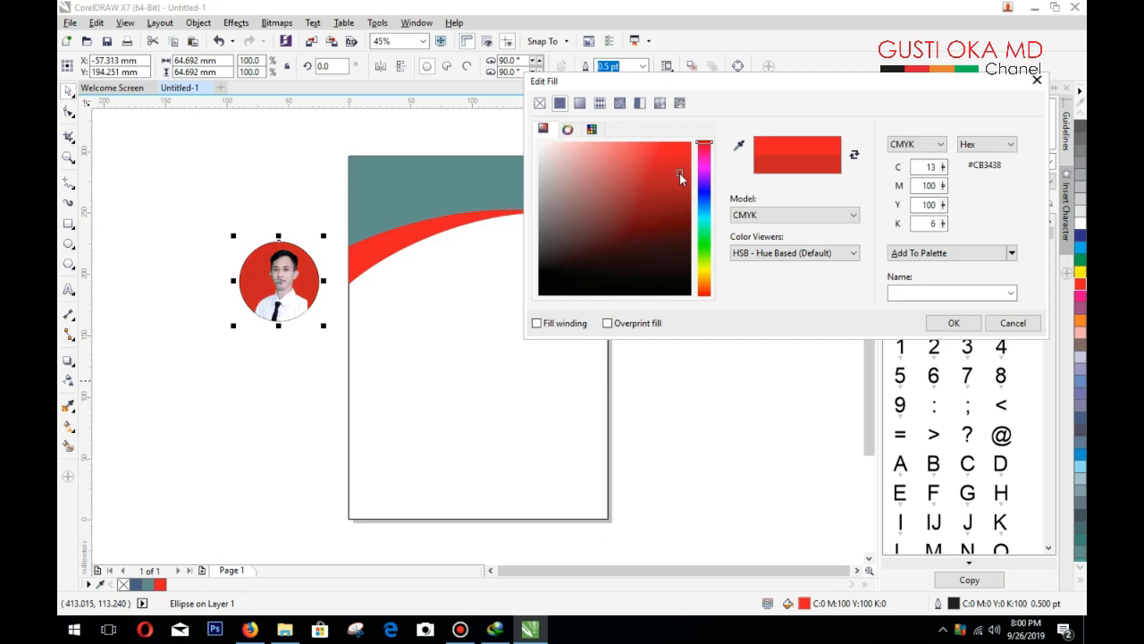
pyautogui.click(954, 323)
# Step: Resize the profile photo to about 57.775 × 69.868 mm so it fits the circle
pyautogui.scroll(2, 254, 281)
pyautogui.click(339, 420)
pyautogui.click(369, 410)
pyautogui.moveTo(379, 414); pyautogui.dragTo(406, 451)
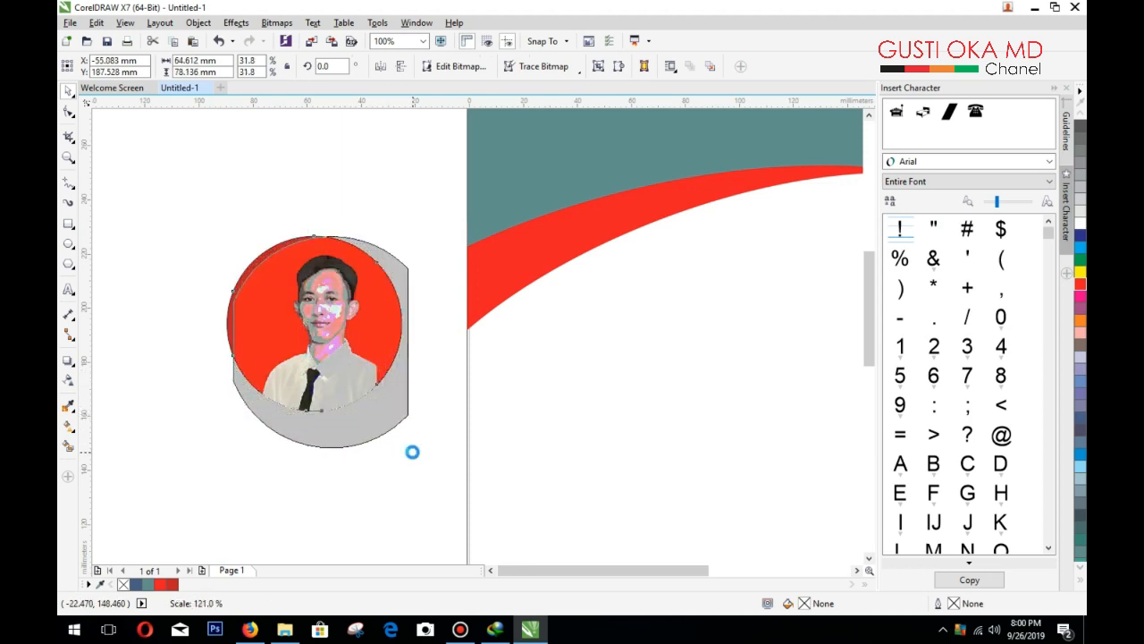
pyautogui.moveTo(411, 451); pyautogui.dragTo(397, 431)
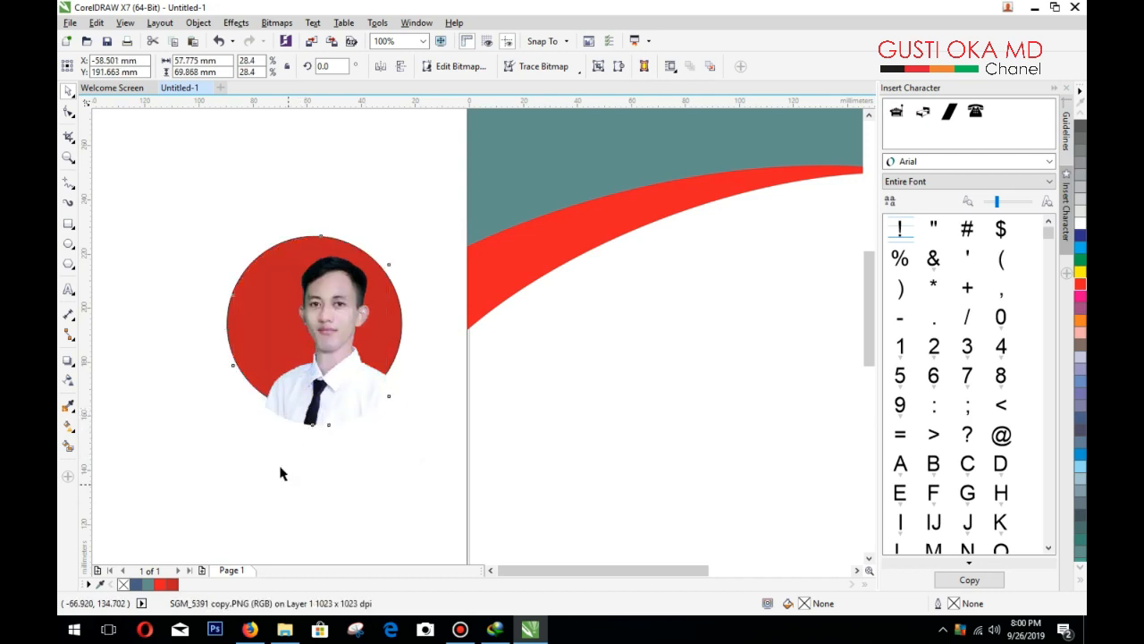
# Step: Bring the red circle in front, trim the photo with it, and delete the cut-out piece
pyautogui.click(225, 314)
pyautogui.click(229, 317)
pyautogui.rightClick(230, 315)
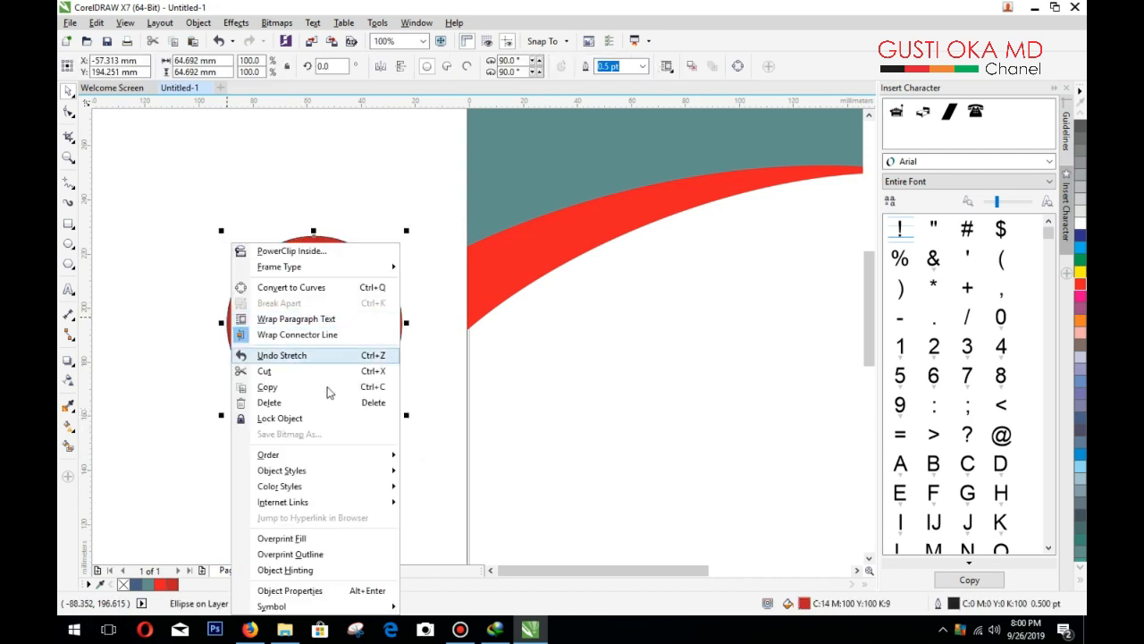
pyautogui.click(418, 457)
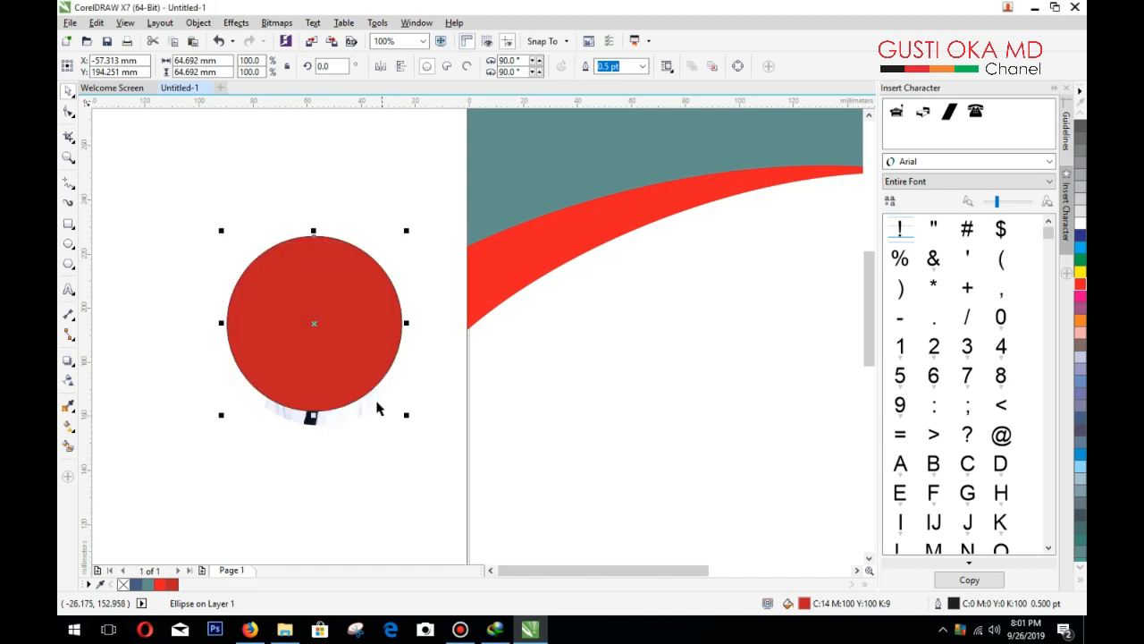
pyautogui.keyDown('shift'); pyautogui.click(357, 422); pyautogui.keyUp('shift')
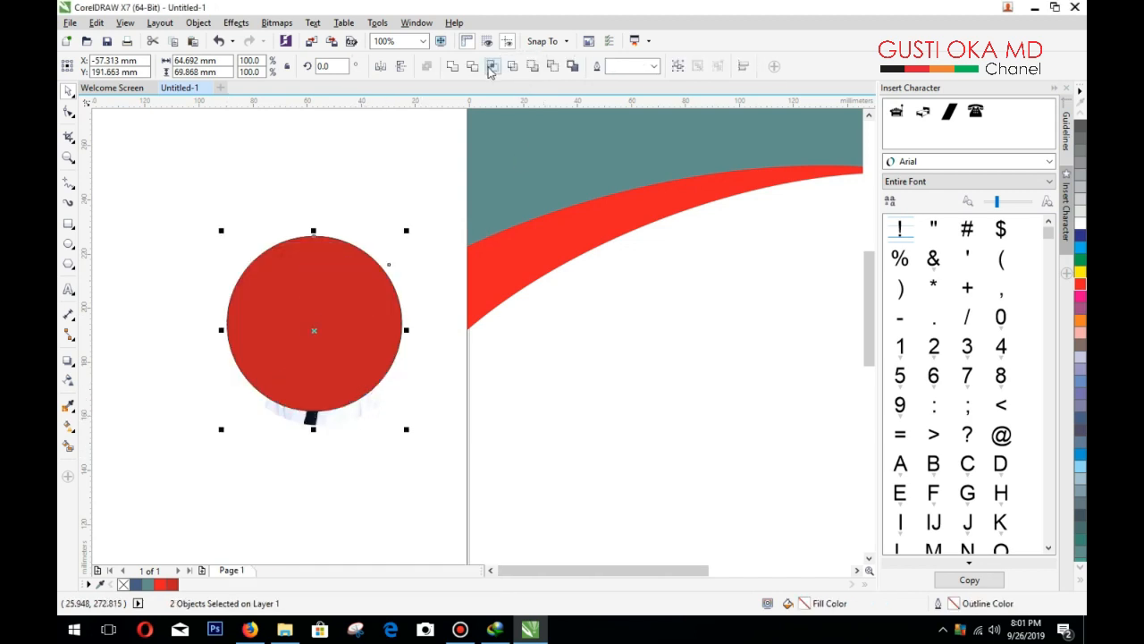
pyautogui.click(491, 67)
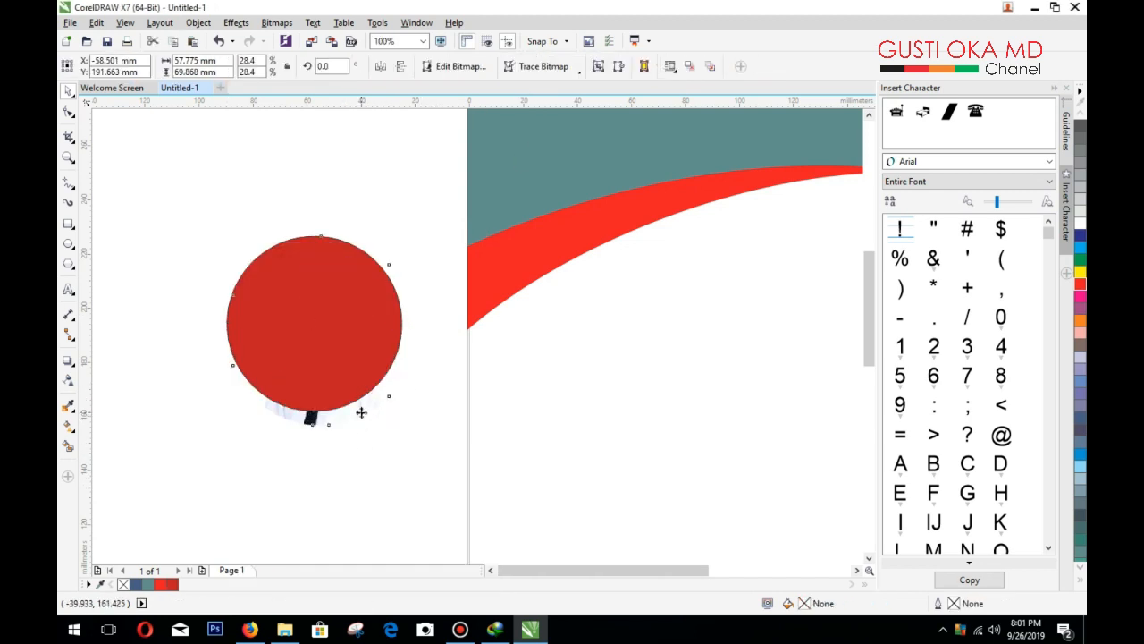
pyautogui.press('Delete')
# Step: Send the red circle behind the profile photo
pyautogui.click(337, 350)
pyautogui.rightClick(336, 349)
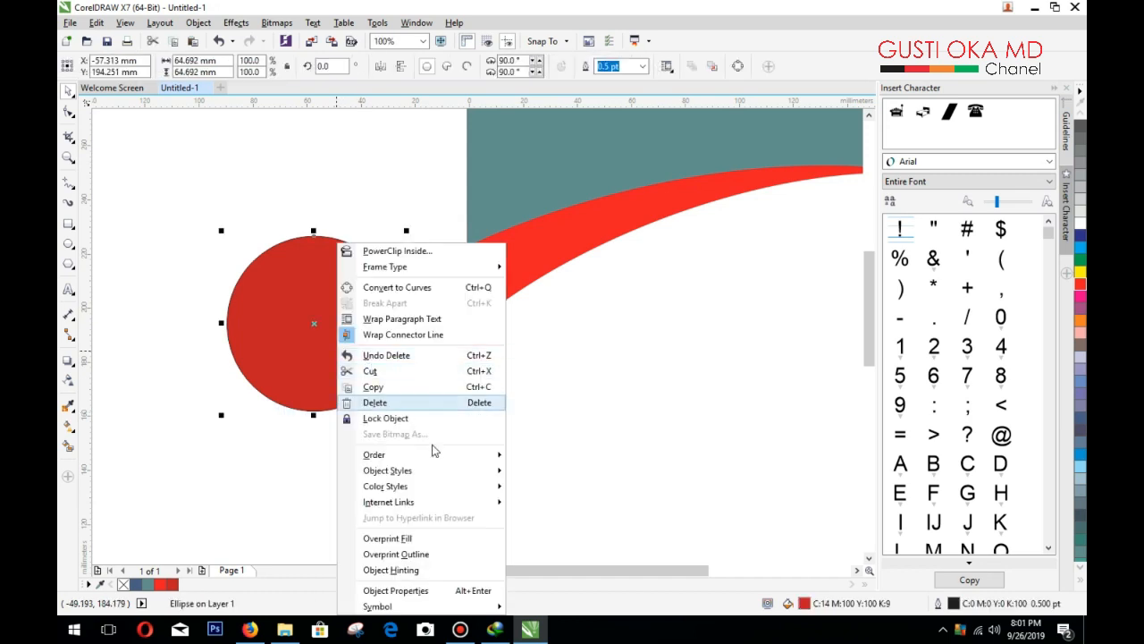
pyautogui.moveTo(438, 454)
pyautogui.click(531, 472)
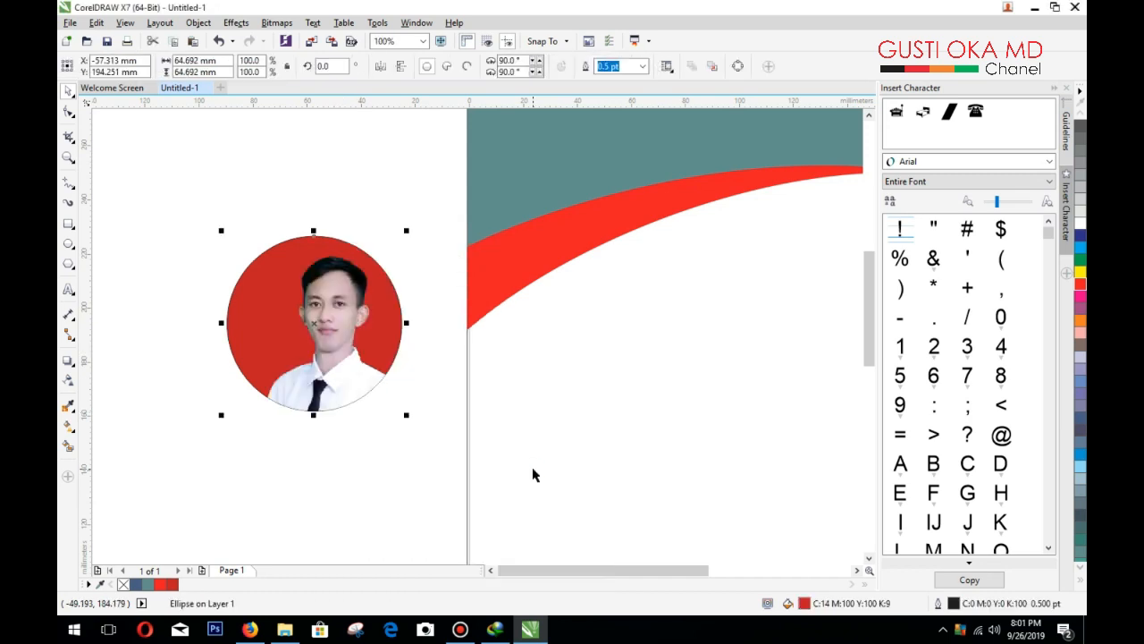
pyautogui.click(422, 436)
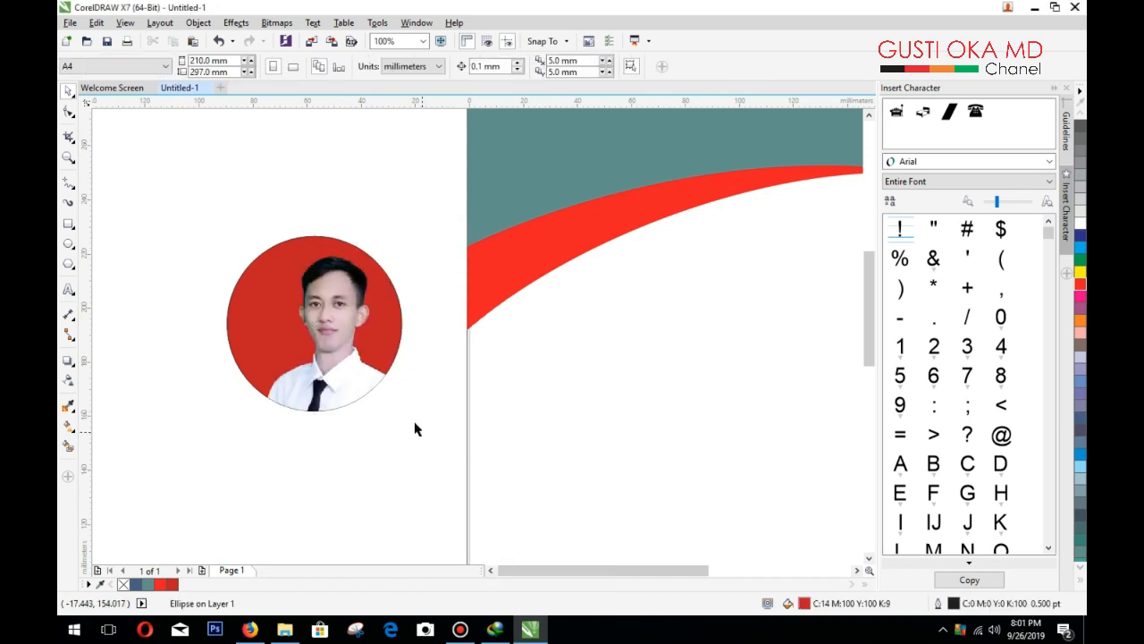
pyautogui.click(241, 353)
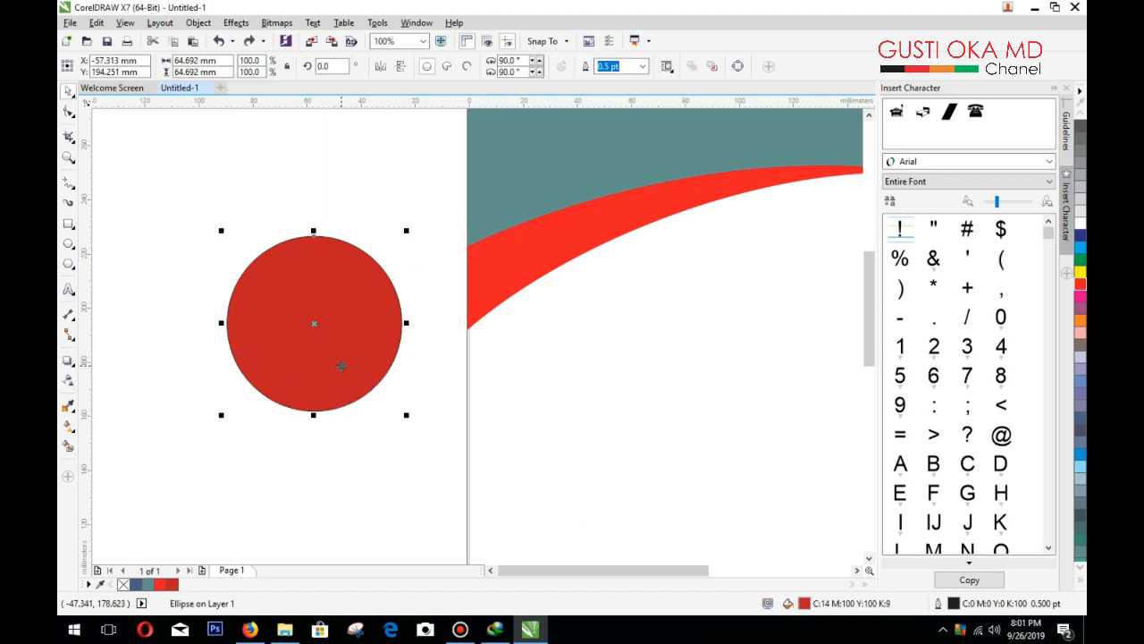
pyautogui.rightClick(343, 372)
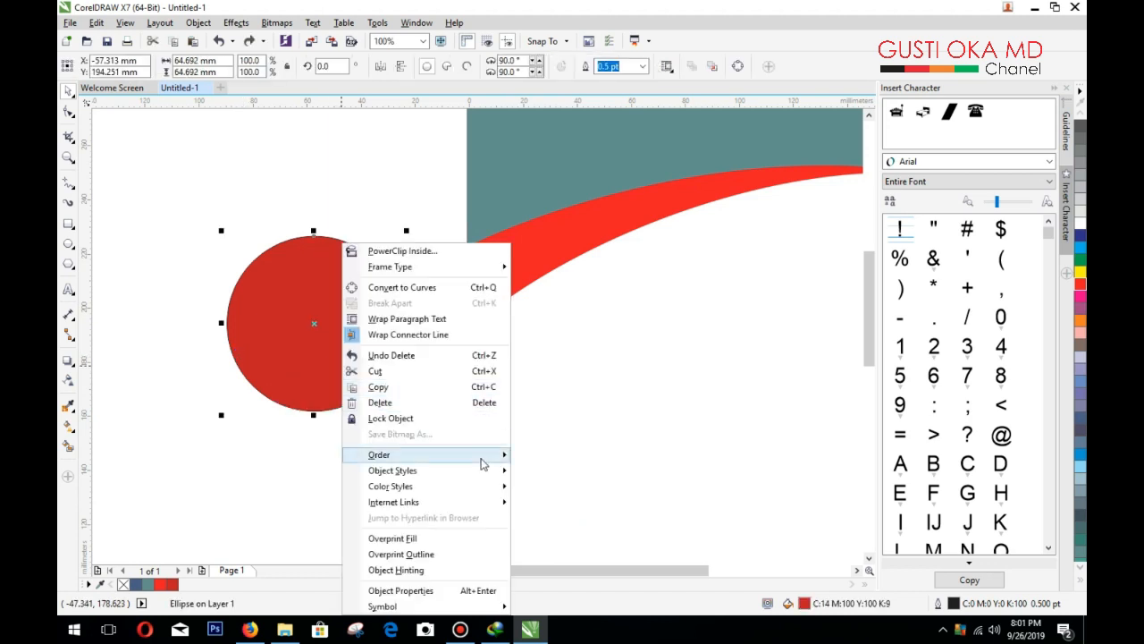
pyautogui.moveTo(429, 454)
pyautogui.click(551, 474)
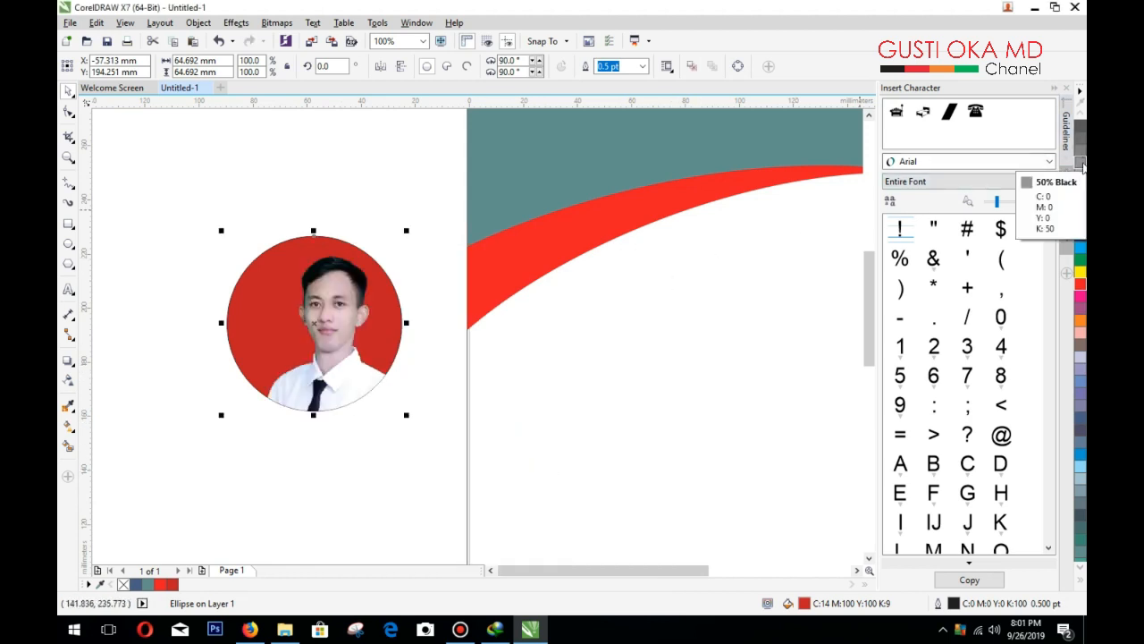
# Step: Overlay a copy of the circle with no fill and a 12 pt white outline
pyautogui.hotkey('ctrl', 'z')
pyautogui.click(1081, 579)
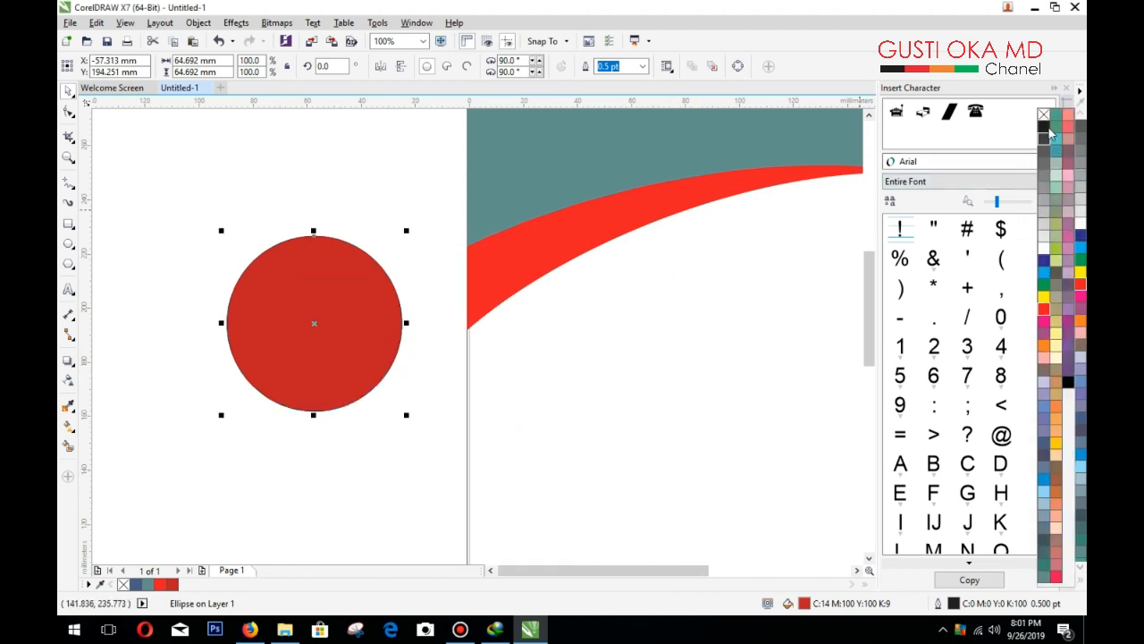
pyautogui.rightClick(1044, 116)
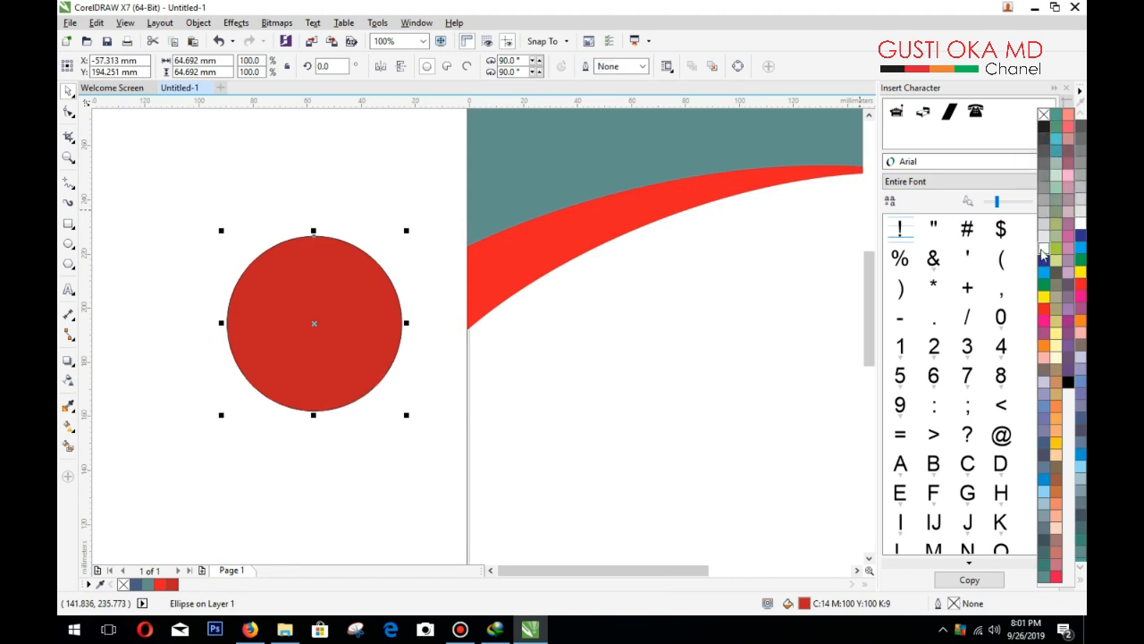
pyautogui.rightClick(1042, 245)
pyautogui.click(1044, 117)
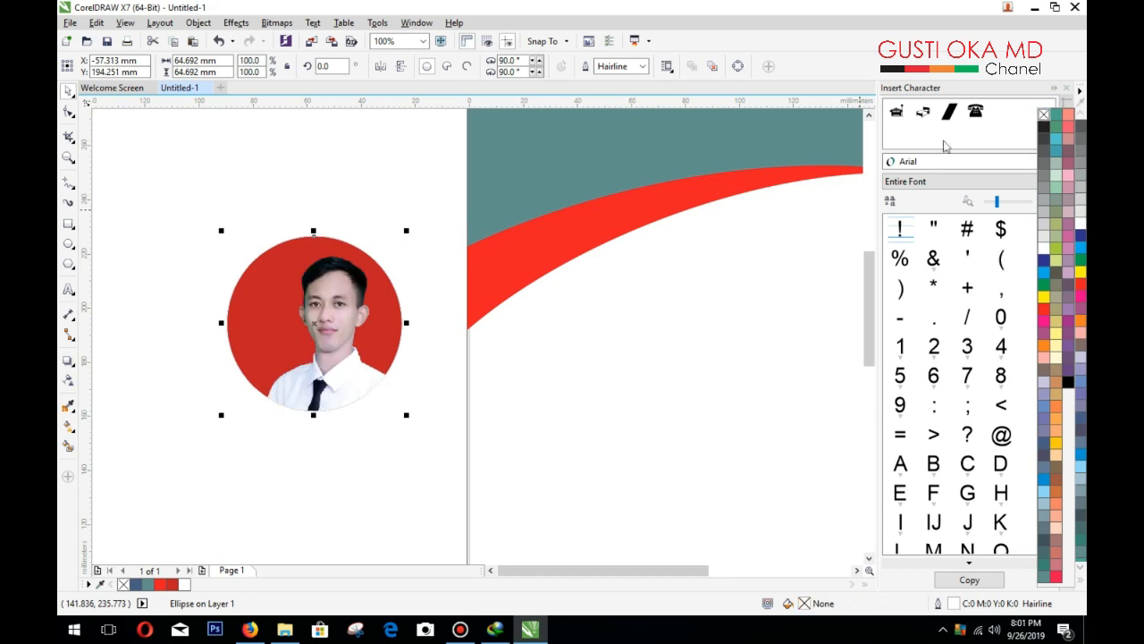
pyautogui.click(644, 77)
pyautogui.click(617, 194)
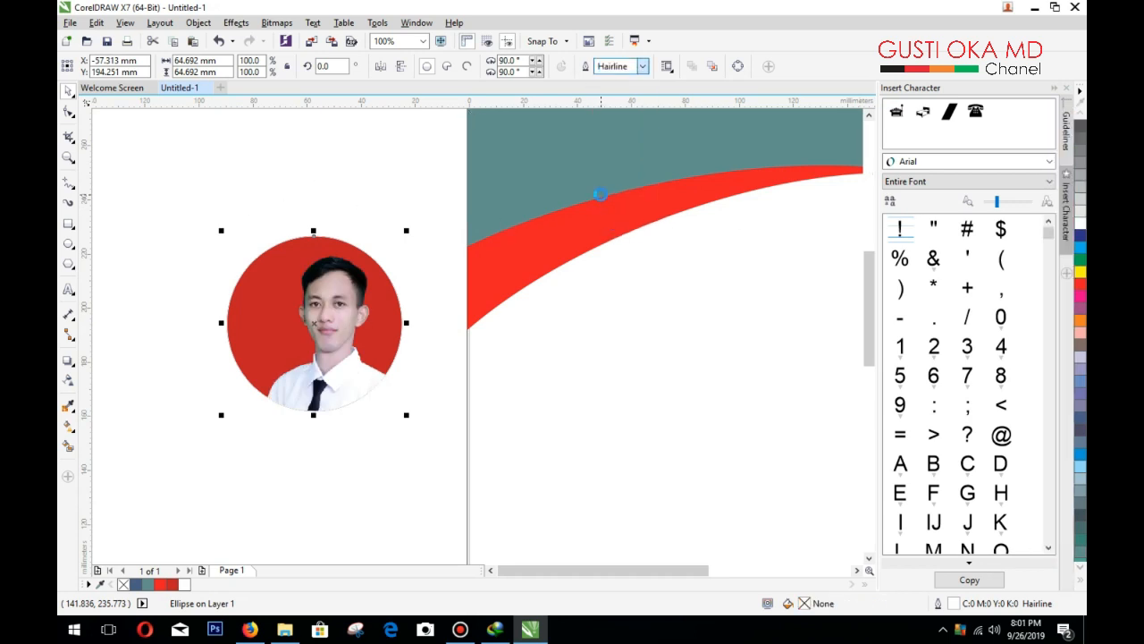
# Step: Select the photo and both circles, move them near the red swoosh, and group them
pyautogui.moveTo(164, 187); pyautogui.dragTo(409, 444)
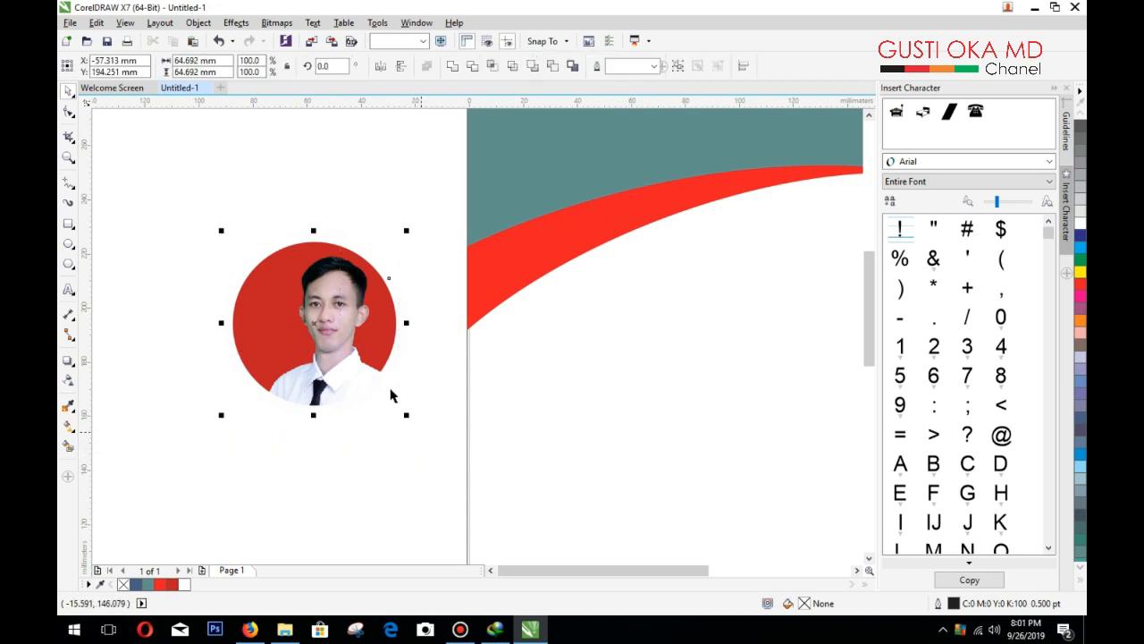
pyautogui.moveTo(317, 326); pyautogui.dragTo(587, 223)
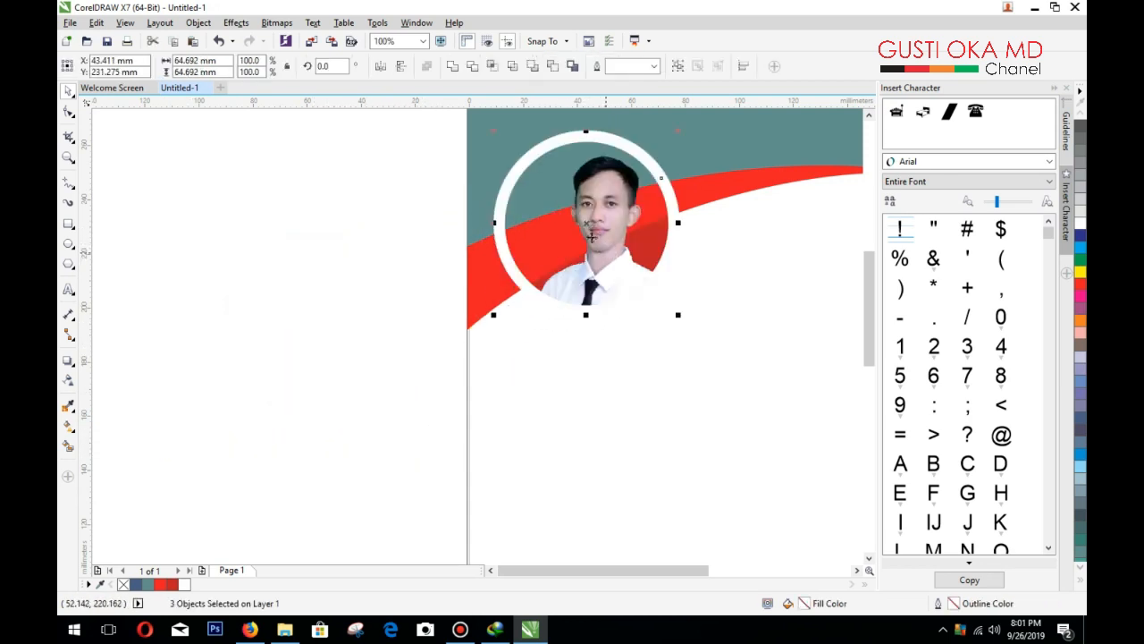
pyautogui.moveTo(591, 236)
pyautogui.mouseDown()
pyautogui.moveTo(336, 289)
pyautogui.moveTo(549, 269)
pyautogui.moveTo(587, 237)
pyautogui.mouseUp()
pyautogui.hotkey('ctrl', 'g')
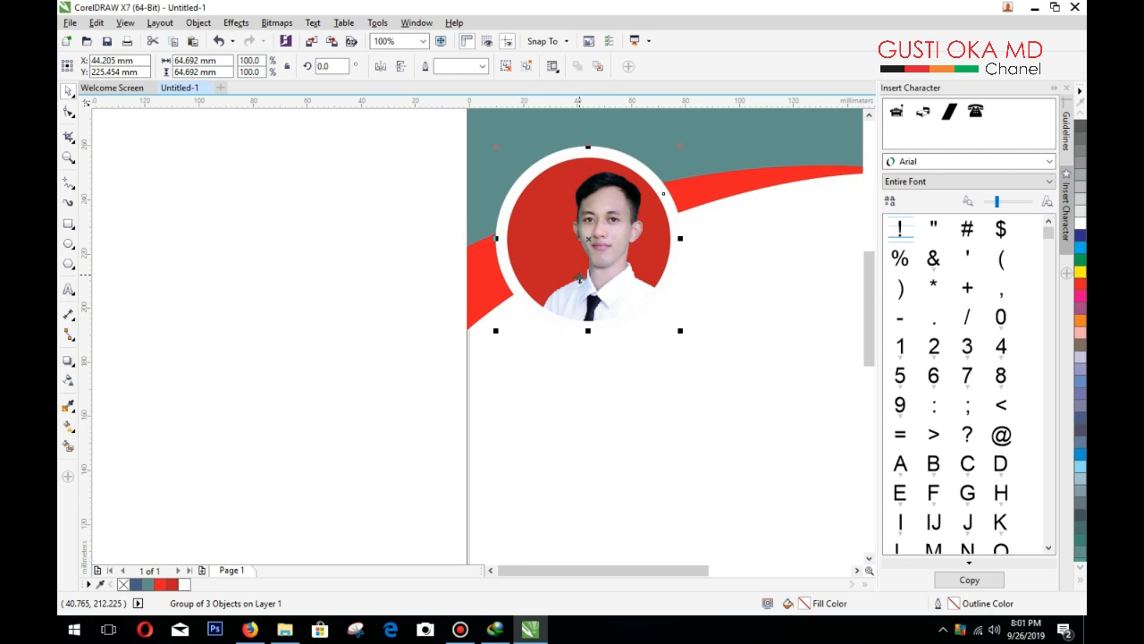
# Step: Enlarge the photo group to about 86 mm and nudge it up and left
pyautogui.scroll(-3, 618, 381)
pyautogui.scroll(2, 646, 350)
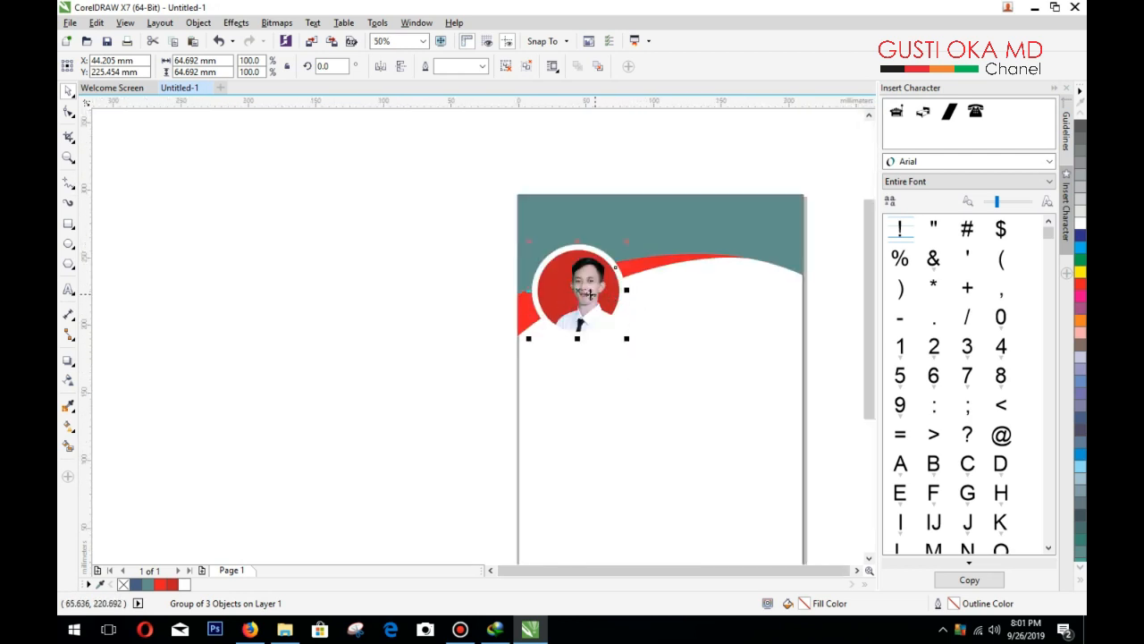
pyautogui.moveTo(634, 233); pyautogui.dragTo(656, 211)
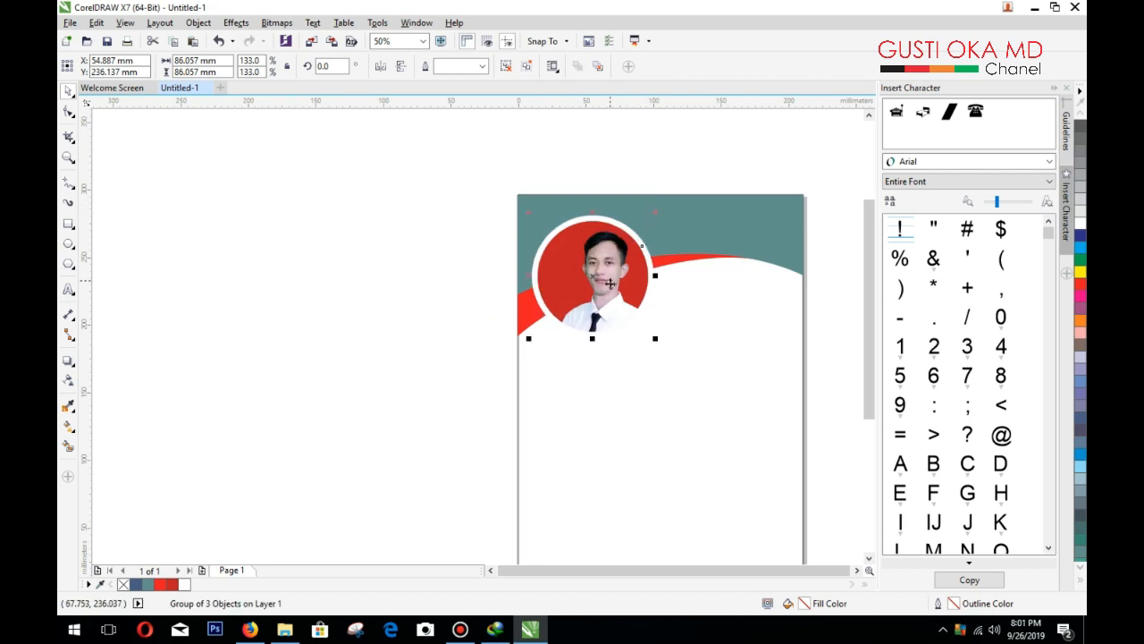
pyautogui.moveTo(591, 285); pyautogui.dragTo(583, 274)
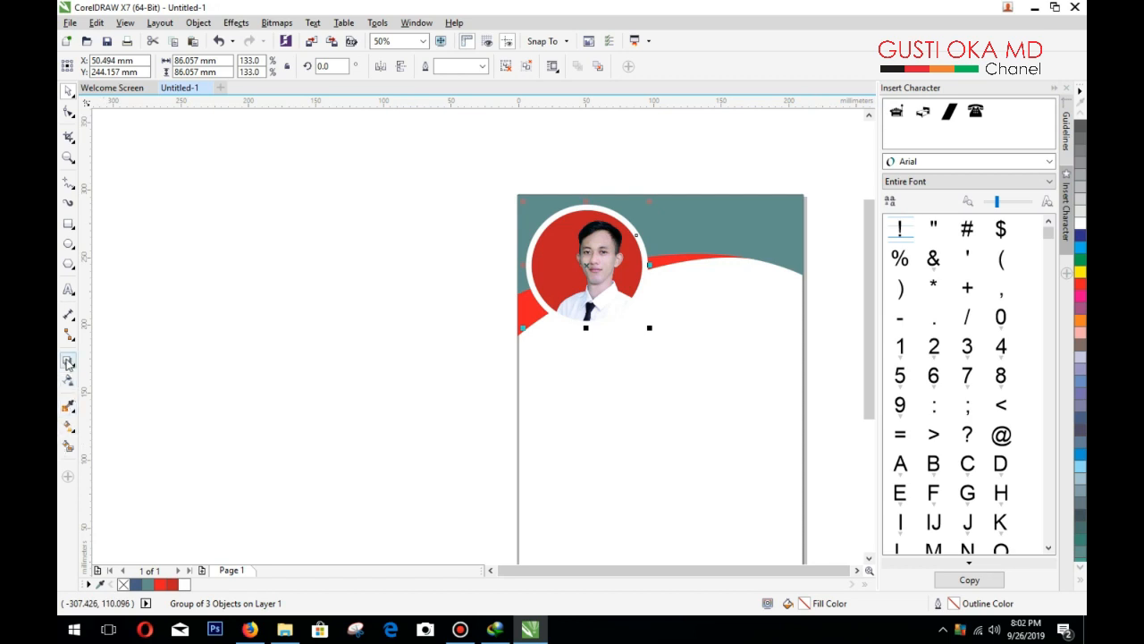
# Step: Give the photo group a drop shadow lowered to opacity 55, then deselect it
pyautogui.moveTo(638, 247); pyautogui.dragTo(527, 266)
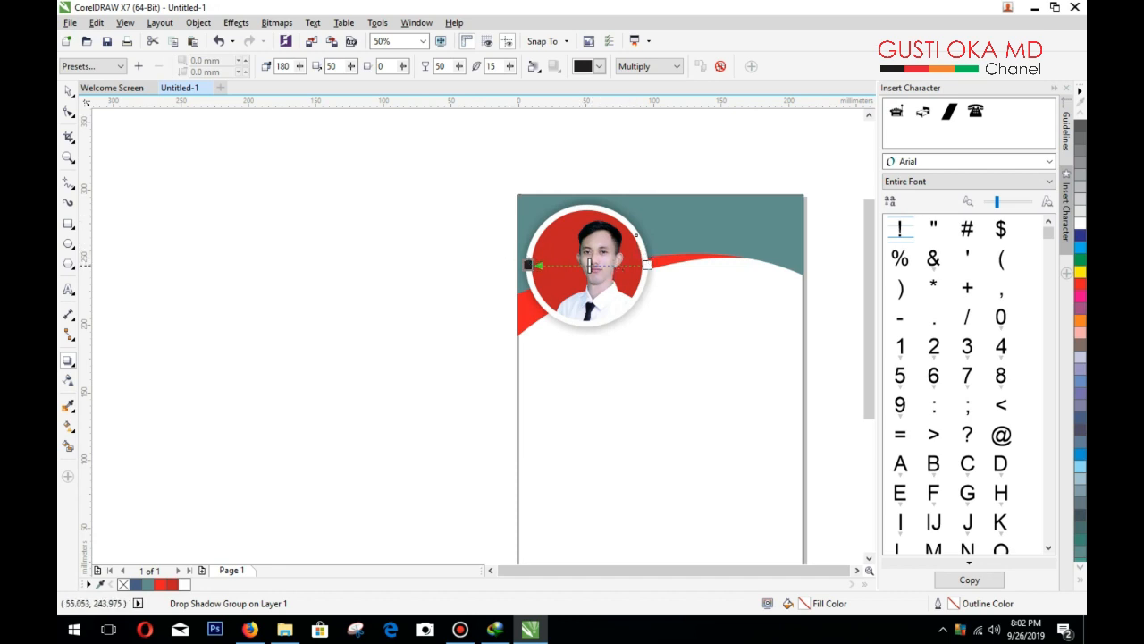
pyautogui.moveTo(589, 265)
pyautogui.mouseDown()
pyautogui.moveTo(611, 266)
pyautogui.moveTo(565, 265)
pyautogui.moveTo(582, 266)
pyautogui.mouseUp()
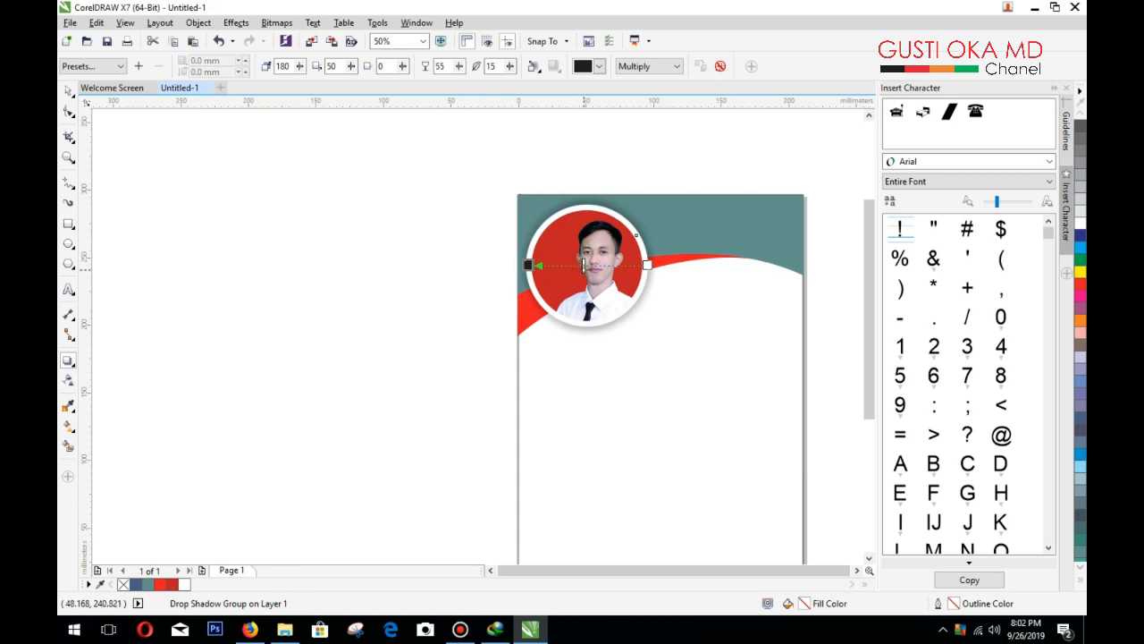
pyautogui.click(69, 91)
pyautogui.click(340, 268)
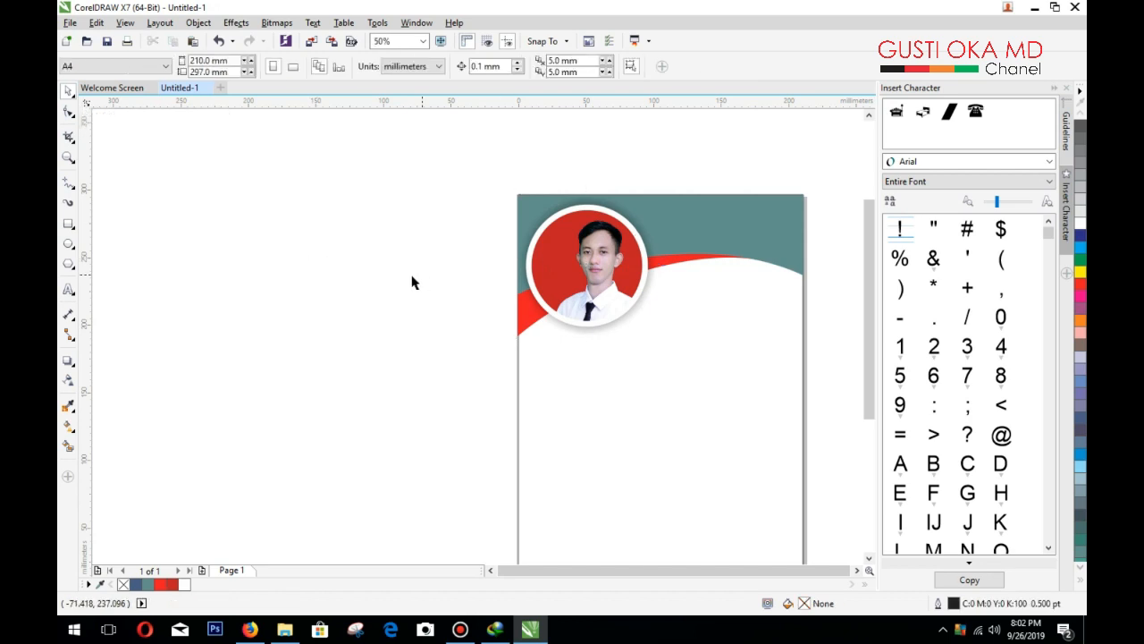
# Step: Type the person's name as a new text object set in Century Gothic
pyautogui.click(69, 289)
pyautogui.click(266, 366)
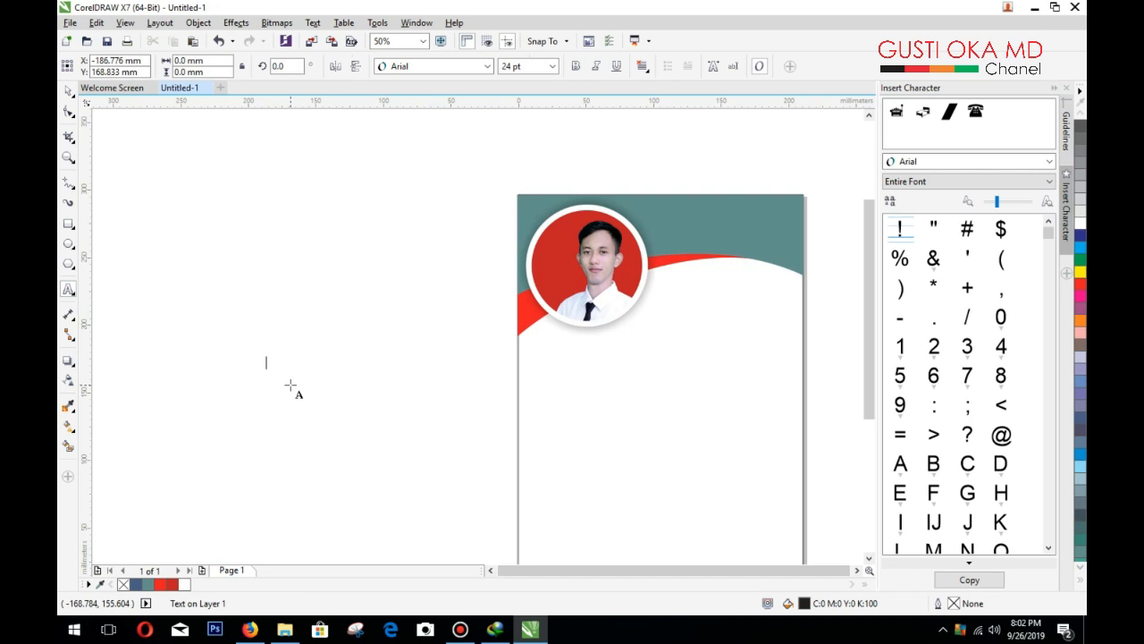
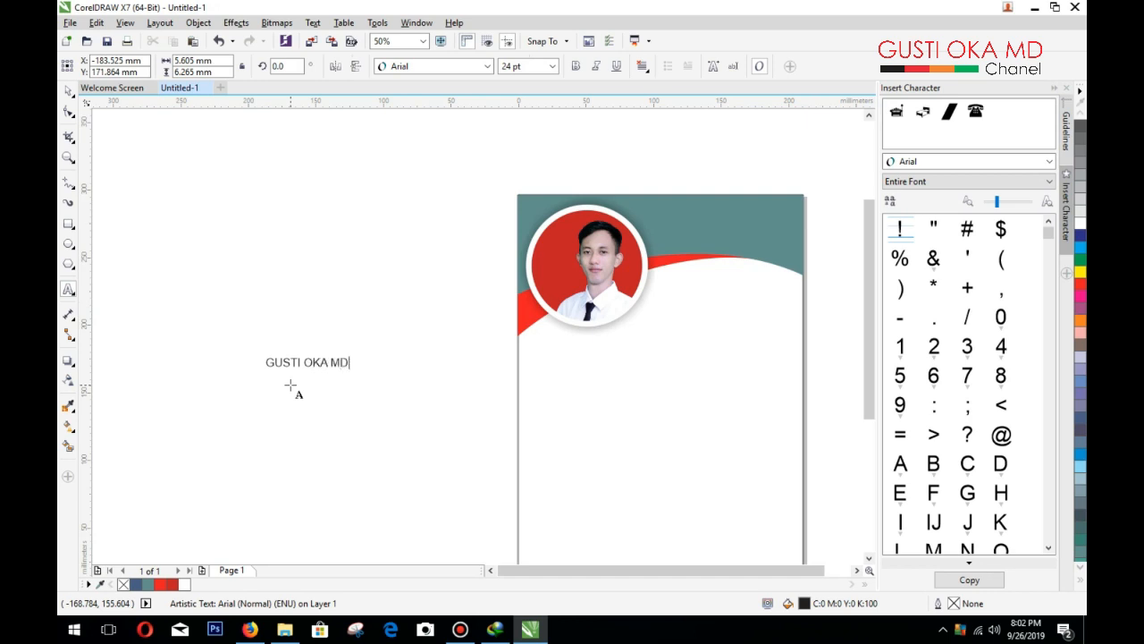
pyautogui.click(68, 92)
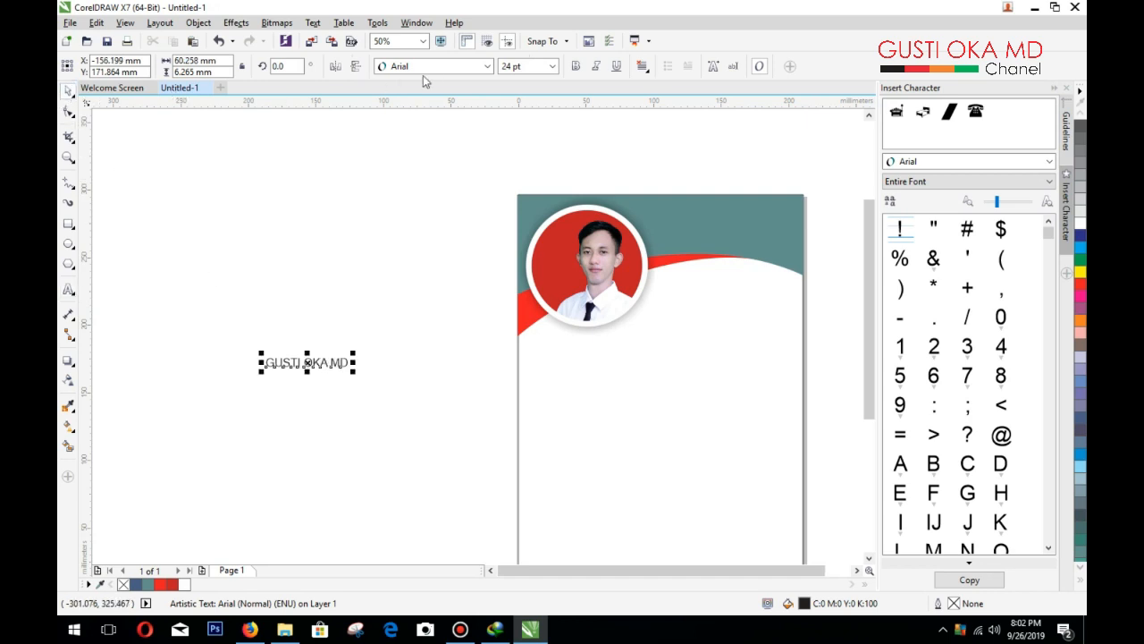
pyautogui.click(429, 66)
pyautogui.click(432, 103)
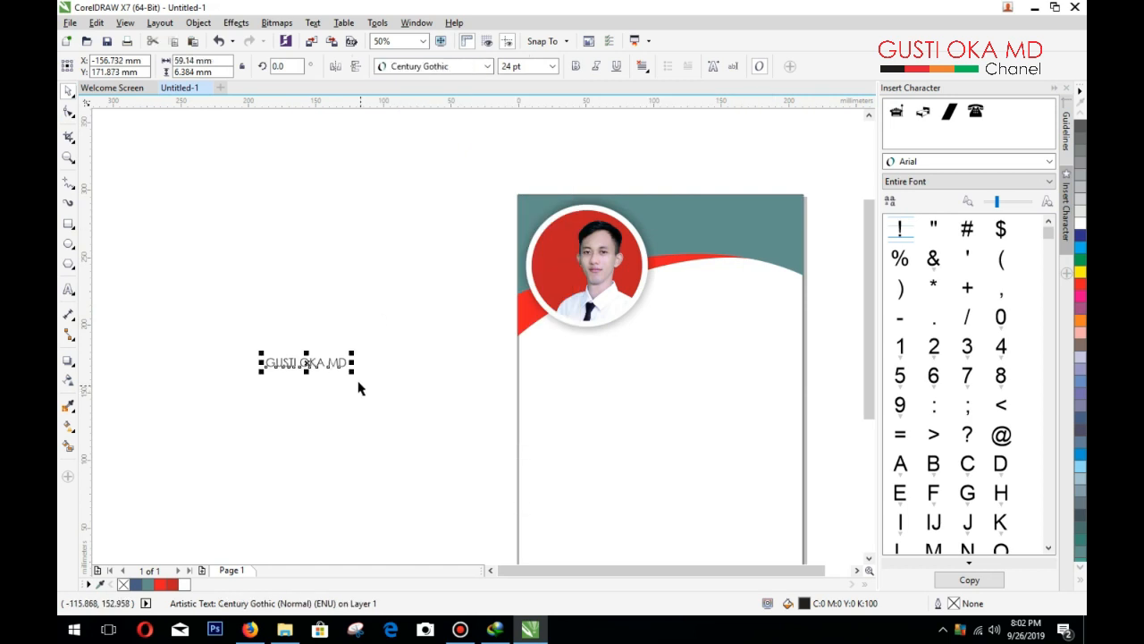
# Step: Make the name bold, size it, and place it on the teal header beside the photo
pyautogui.moveTo(356, 373); pyautogui.dragTo(454, 408)
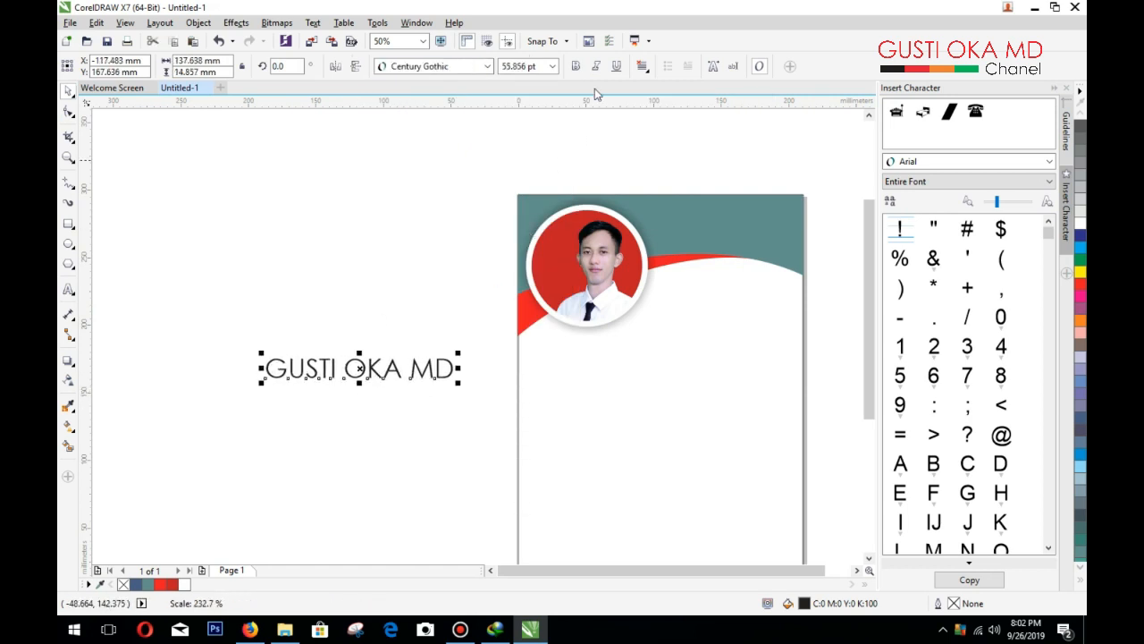
pyautogui.click(576, 66)
pyautogui.moveTo(431, 353); pyautogui.dragTo(821, 221)
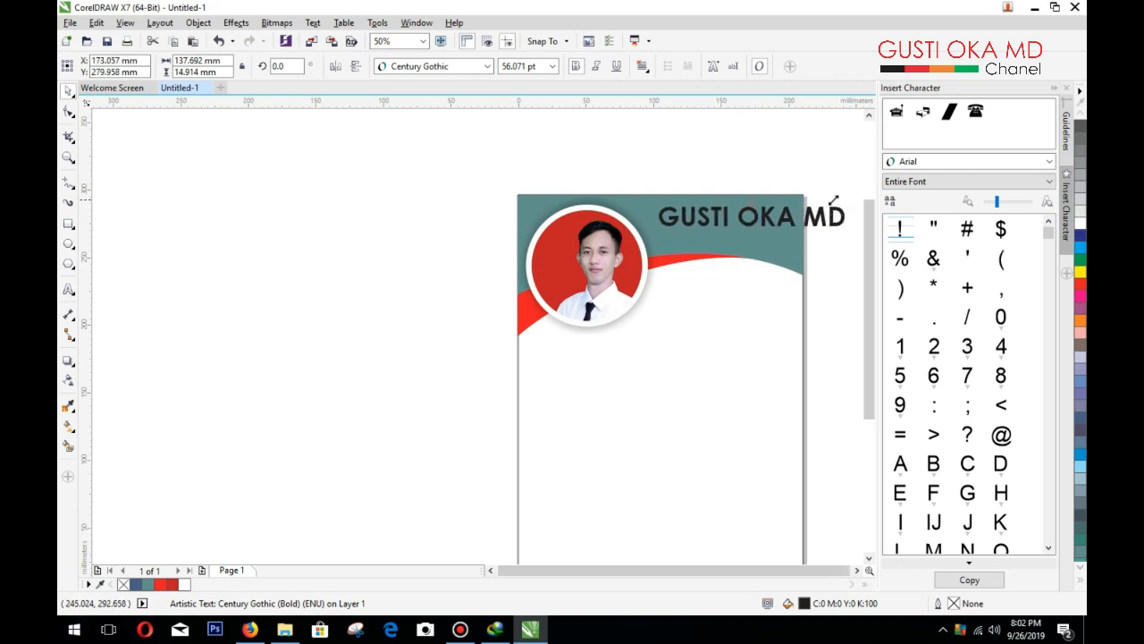
pyautogui.moveTo(833, 200); pyautogui.dragTo(786, 203)
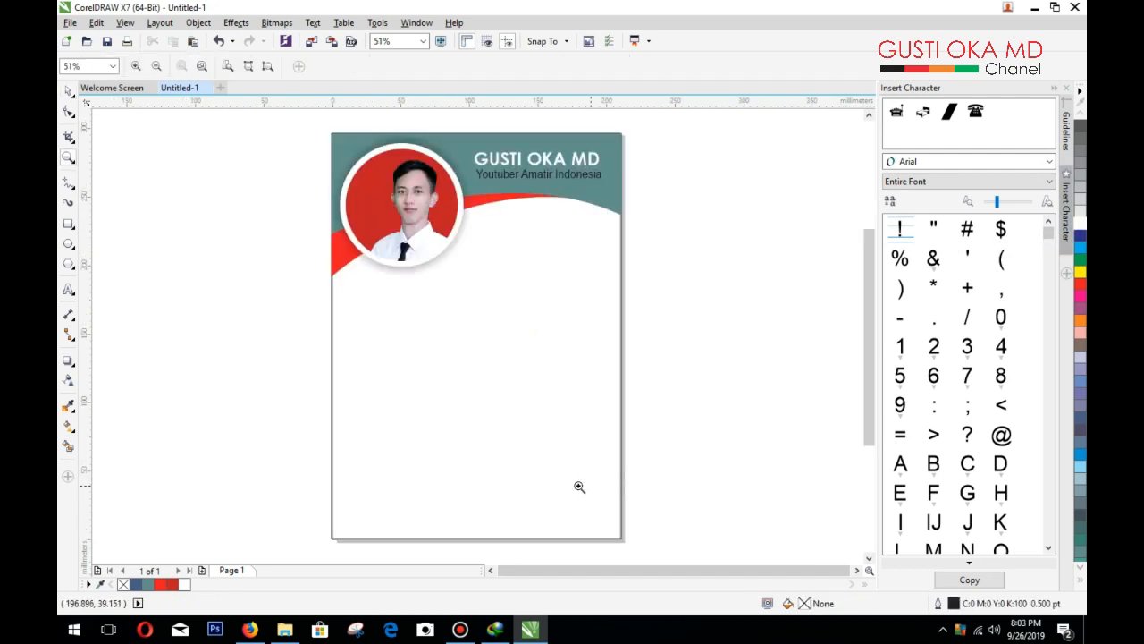
pyautogui.click(67, 93)
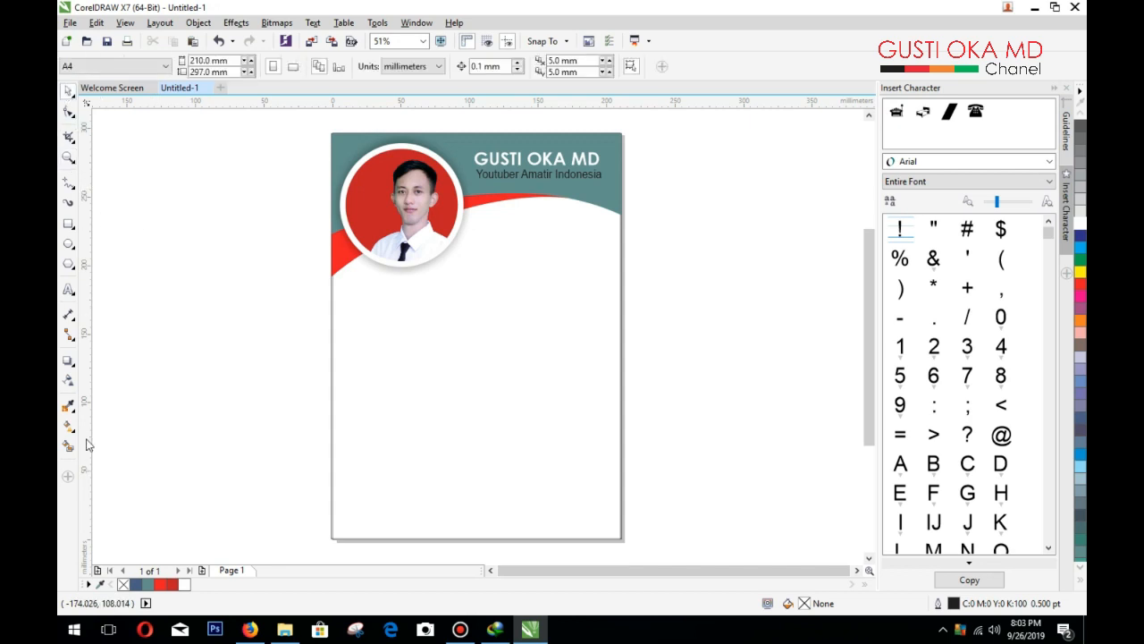
# Step: Draw a 211.56 × 34.742 mm rectangle along the page bottom and convert it to curves
pyautogui.click(67, 225)
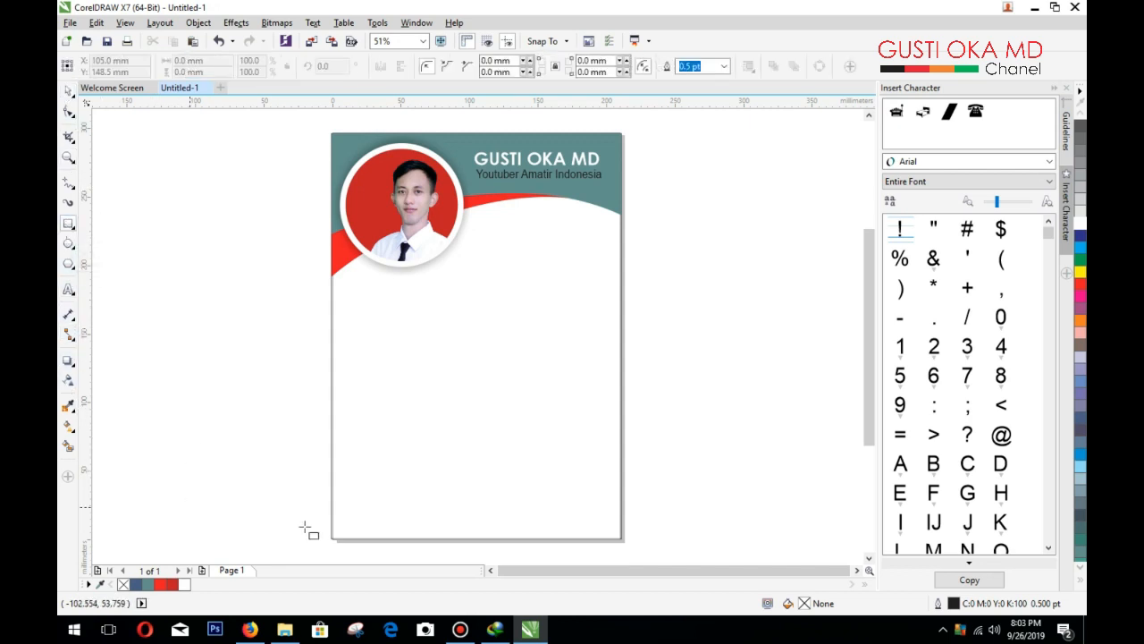
pyautogui.moveTo(331, 503); pyautogui.dragTo(622, 538)
pyautogui.moveTo(475, 498); pyautogui.dragTo(478, 483)
pyautogui.click(71, 93)
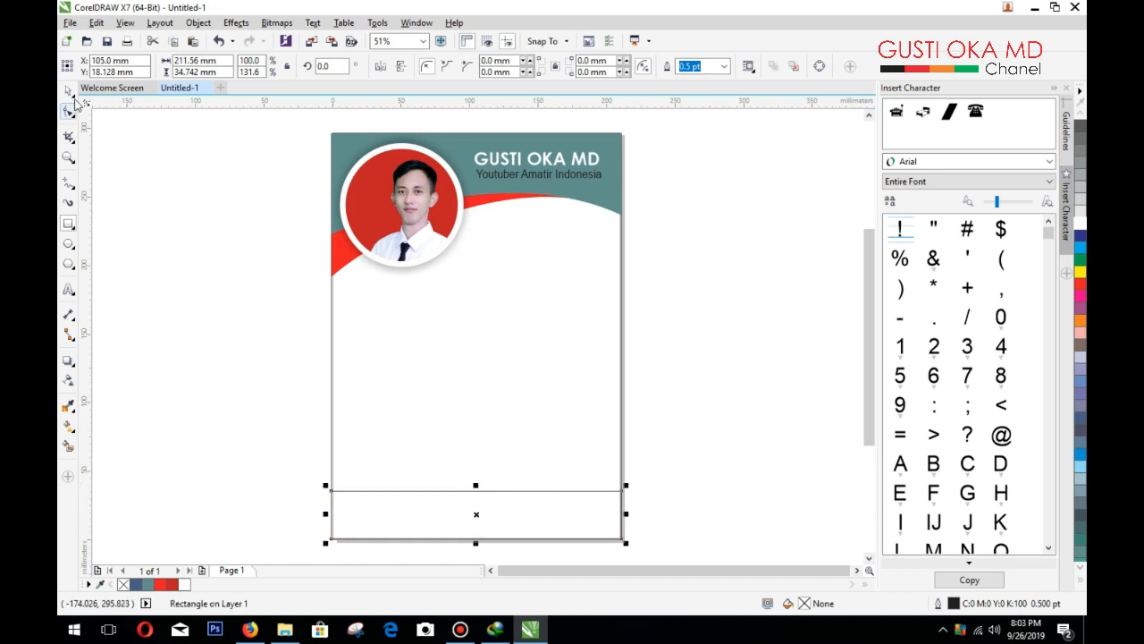
pyautogui.rightClick(472, 517)
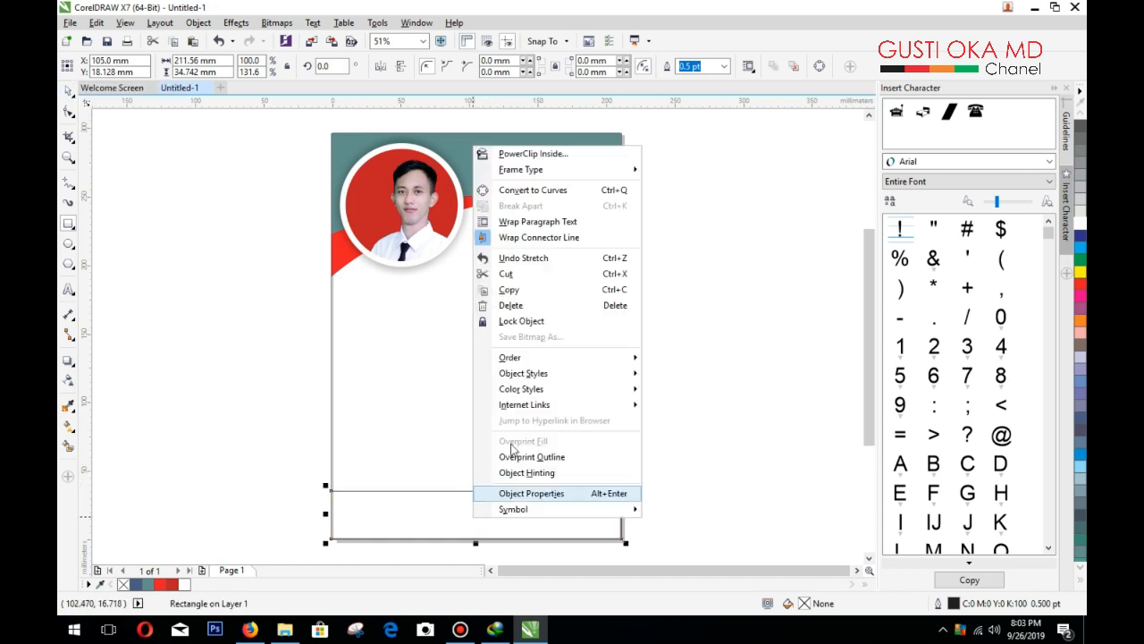
pyautogui.click(517, 191)
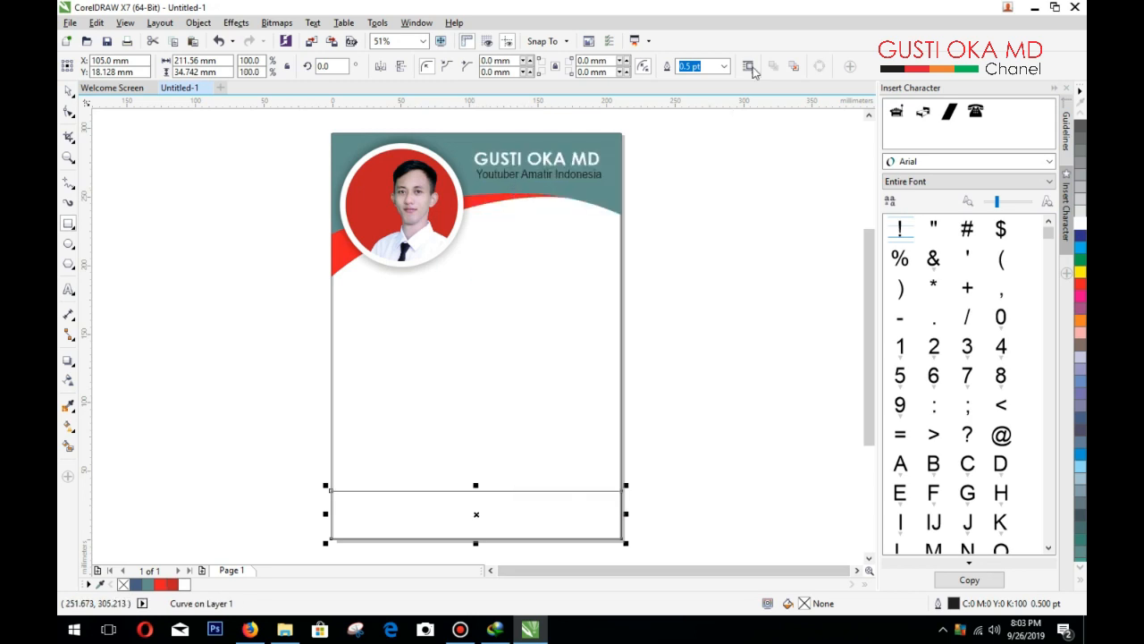
pyautogui.click(69, 112)
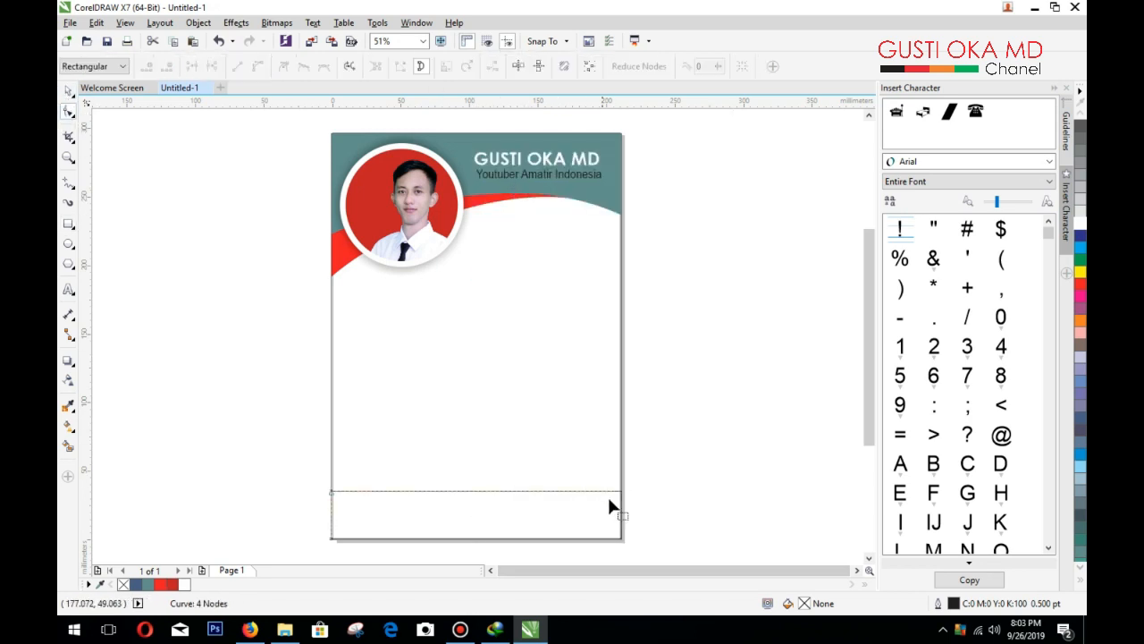
# Step: Lower the band's top-right node and bend its top edge into a gentle dip
pyautogui.moveTo(621, 491); pyautogui.dragTo(621, 510)
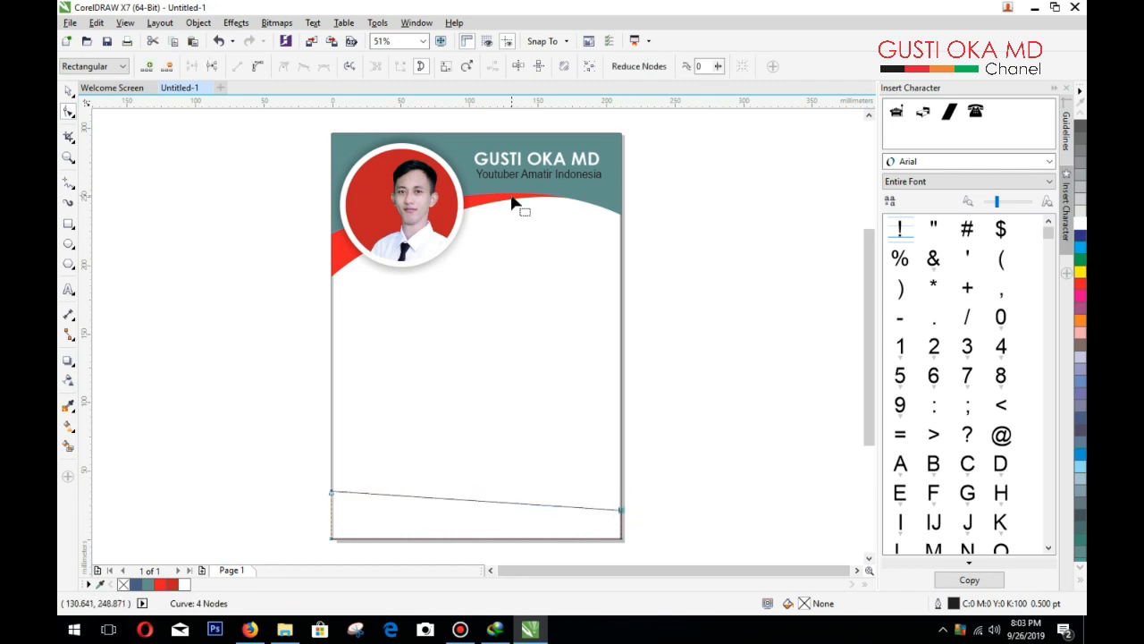
pyautogui.click(259, 69)
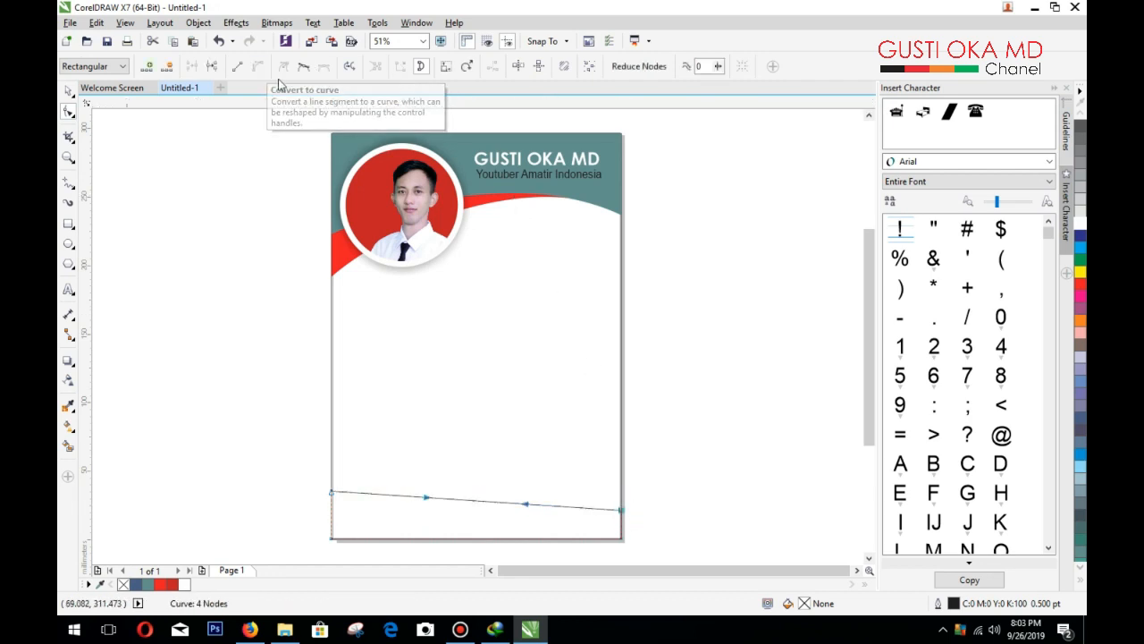
pyautogui.click(425, 497)
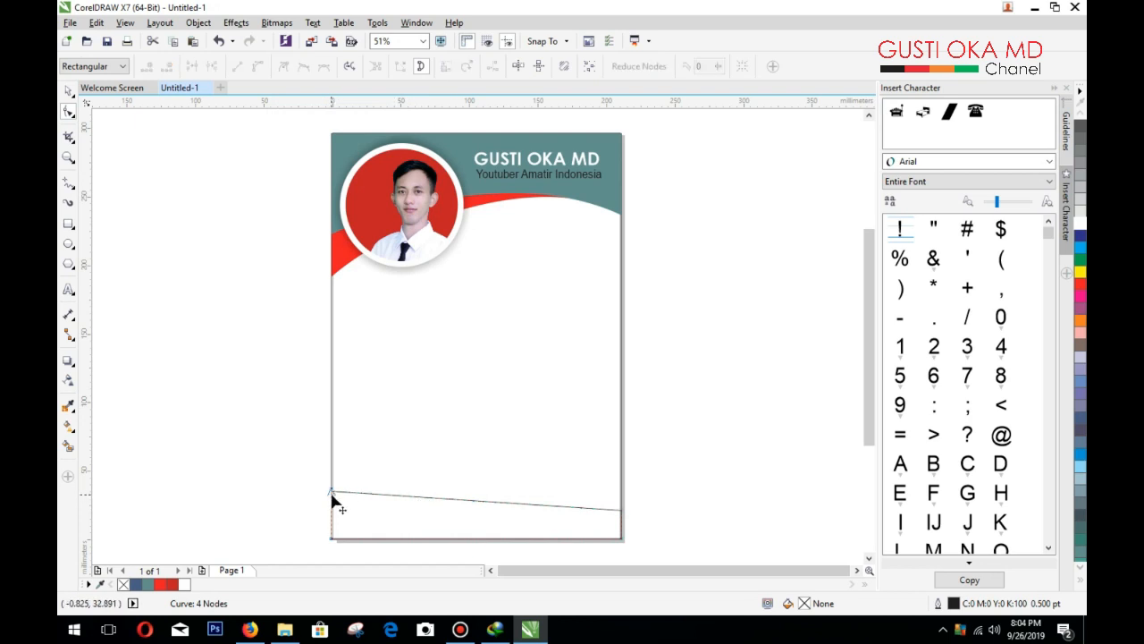
pyautogui.moveTo(423, 494); pyautogui.dragTo(422, 508)
pyautogui.moveTo(526, 506); pyautogui.dragTo(525, 514)
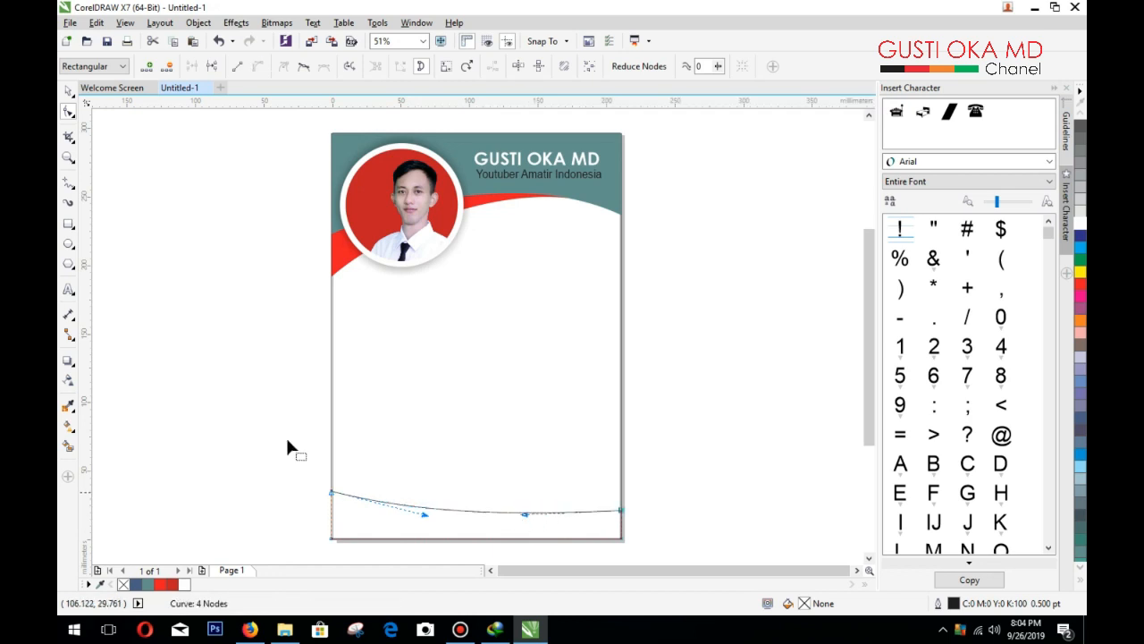
# Step: Fill the bottom band red (C0 M100 Y100 K0)
pyautogui.click(69, 93)
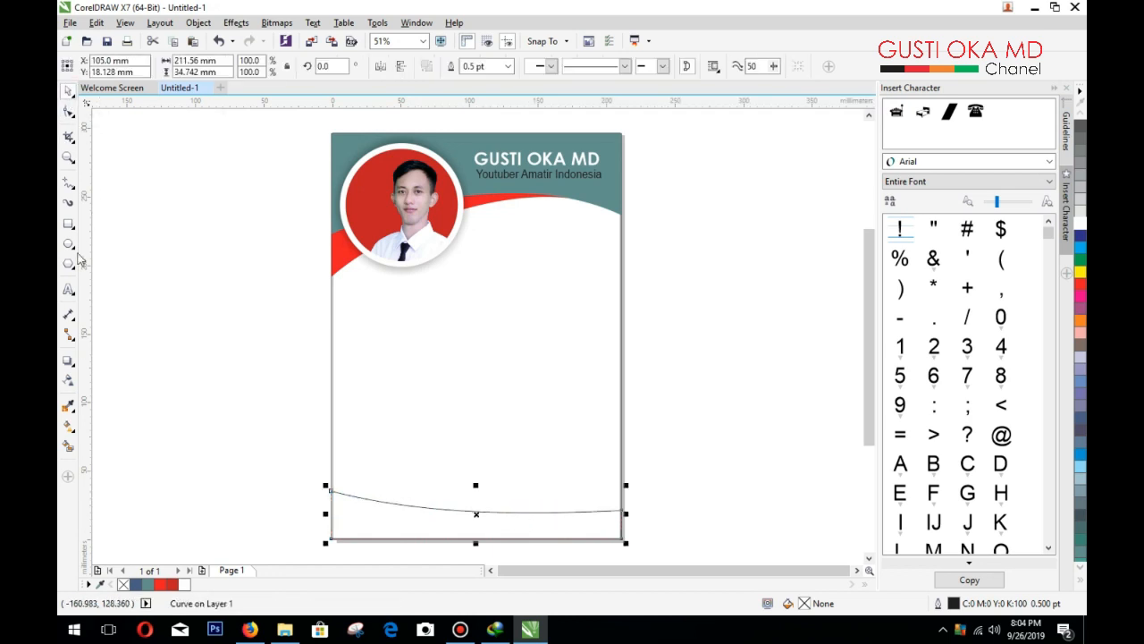
pyautogui.click(67, 224)
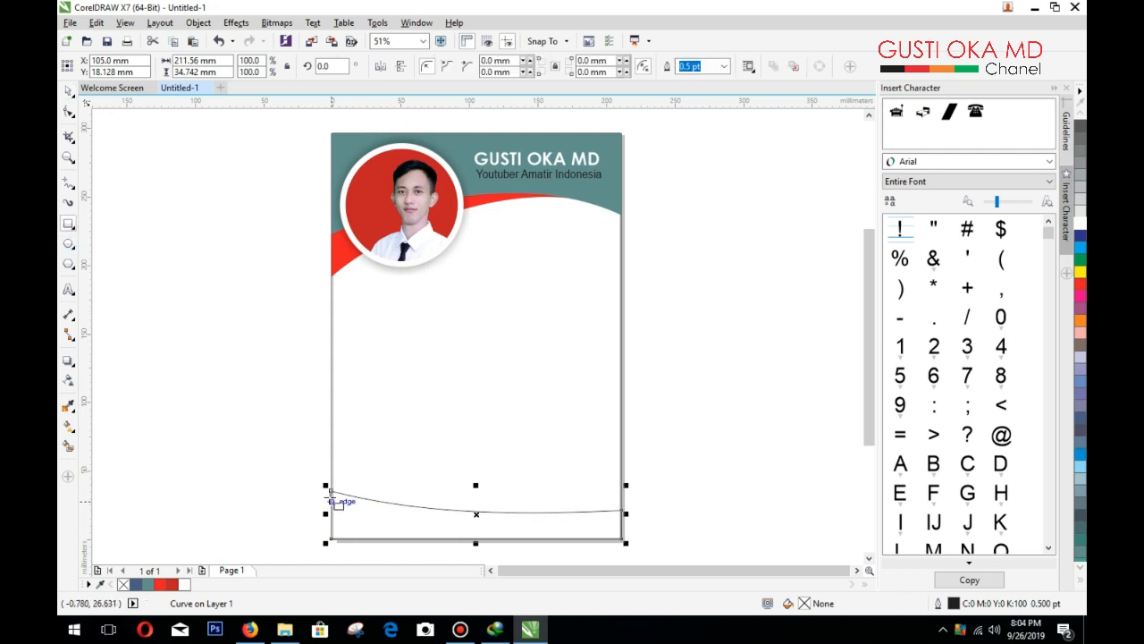
pyautogui.click(69, 94)
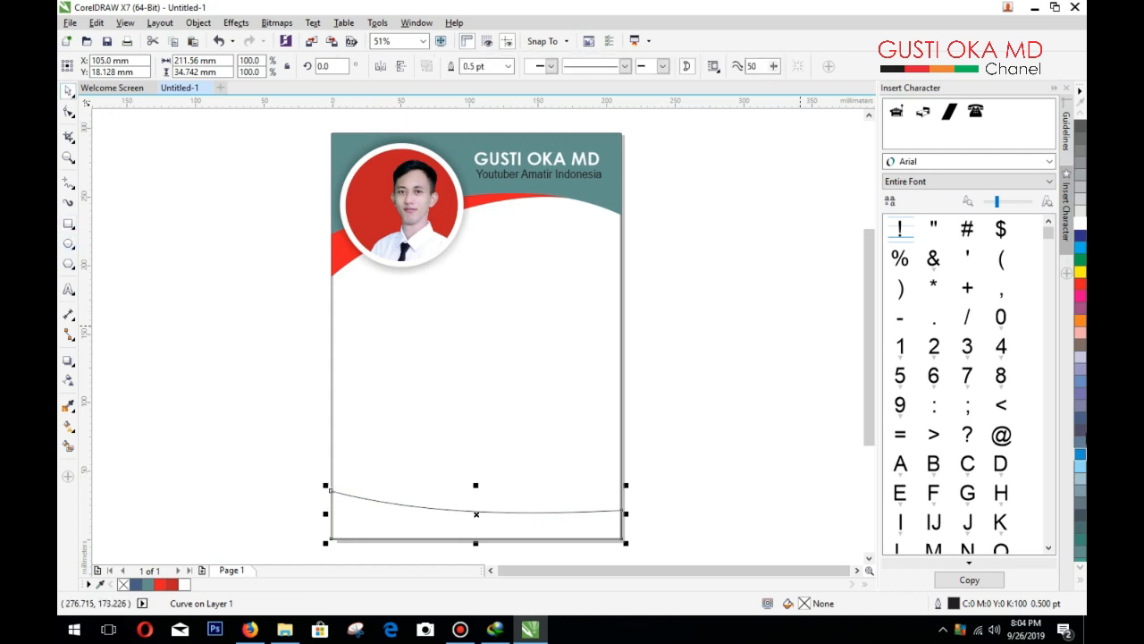
pyautogui.click(1080, 286)
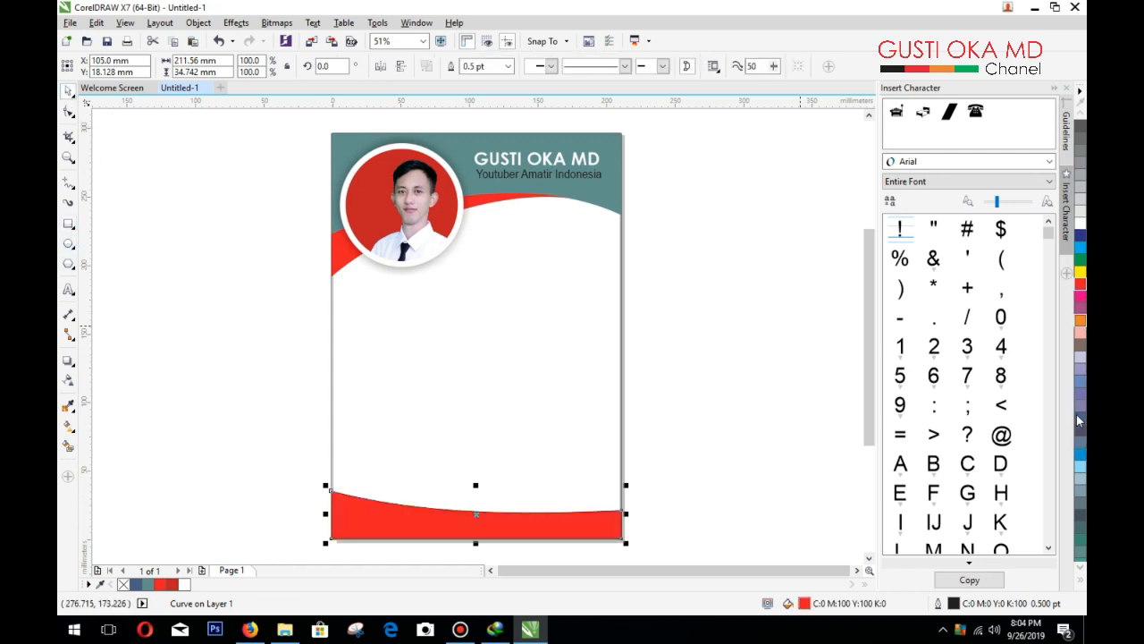
pyautogui.click(1081, 581)
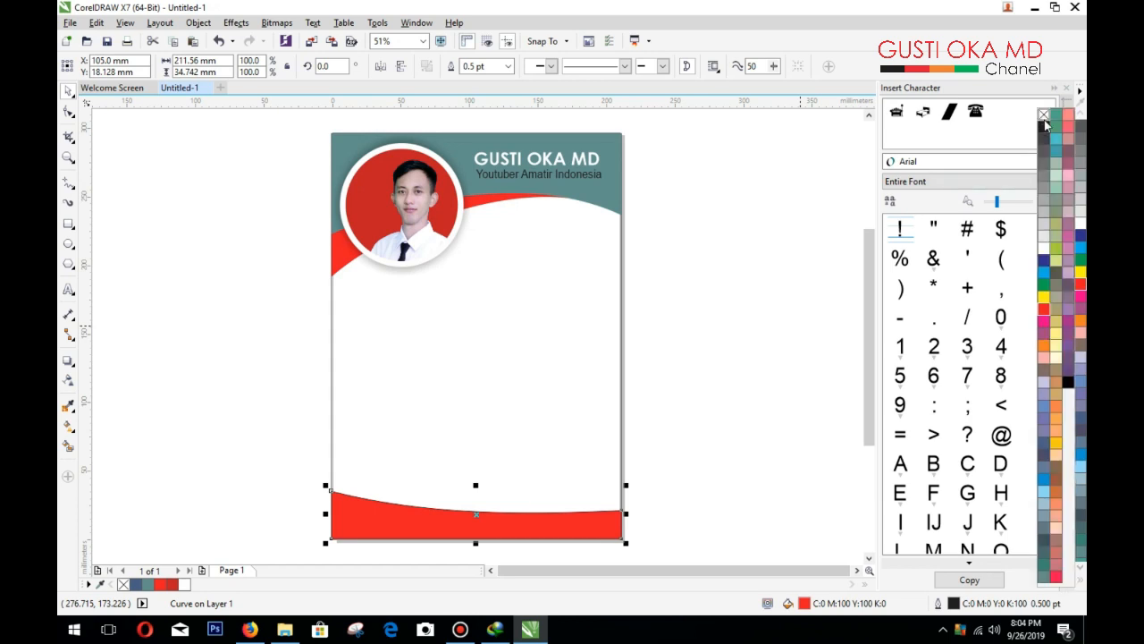